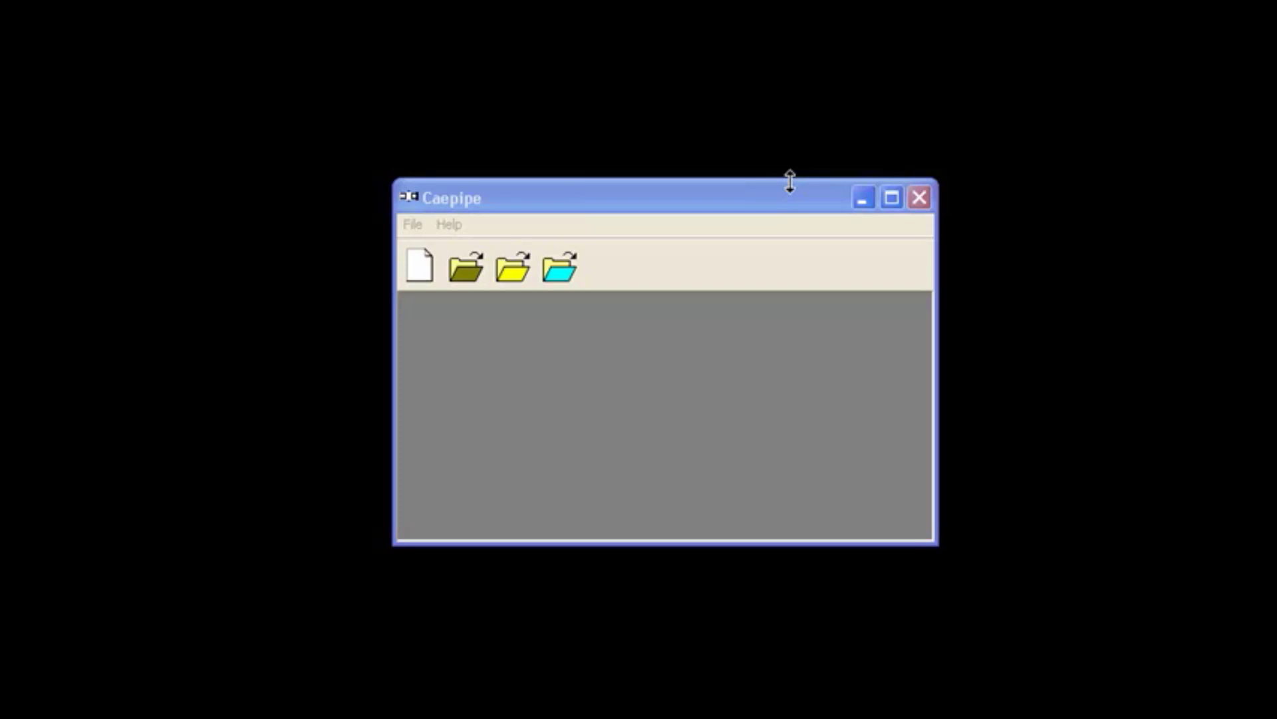
Open the Bigmodel model file from the 600 folder.
click(414, 225)
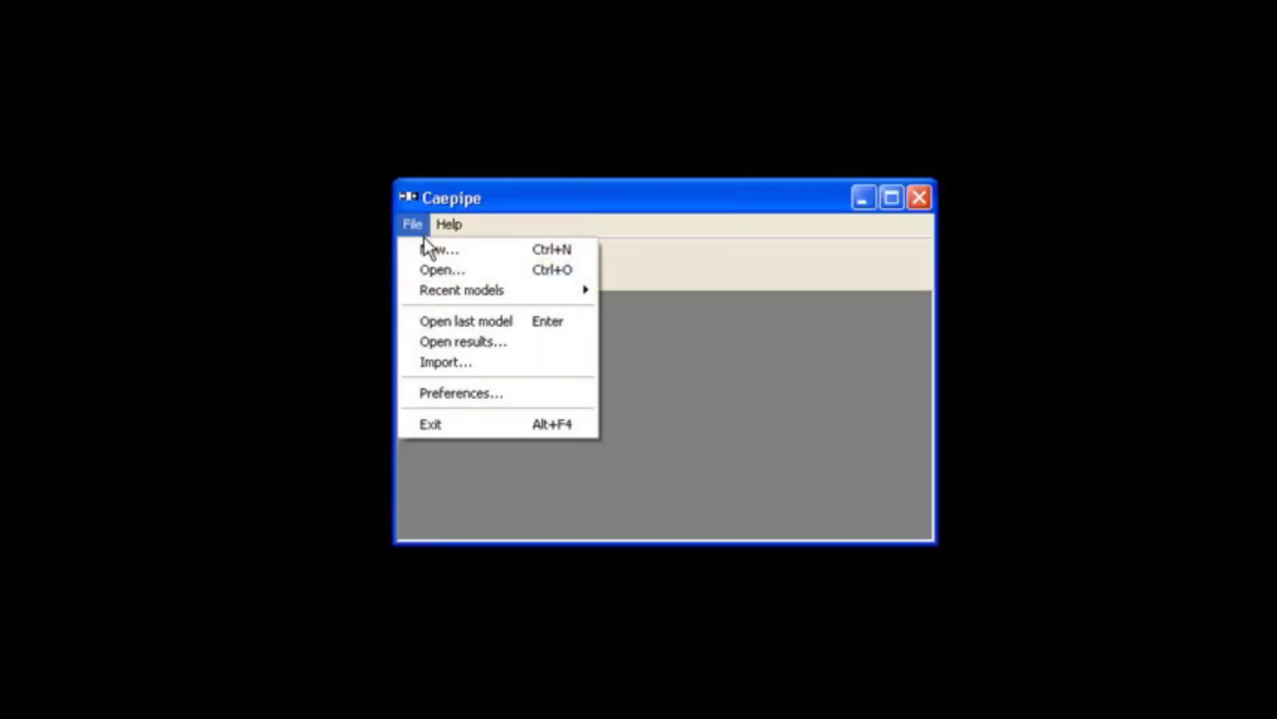
click(439, 272)
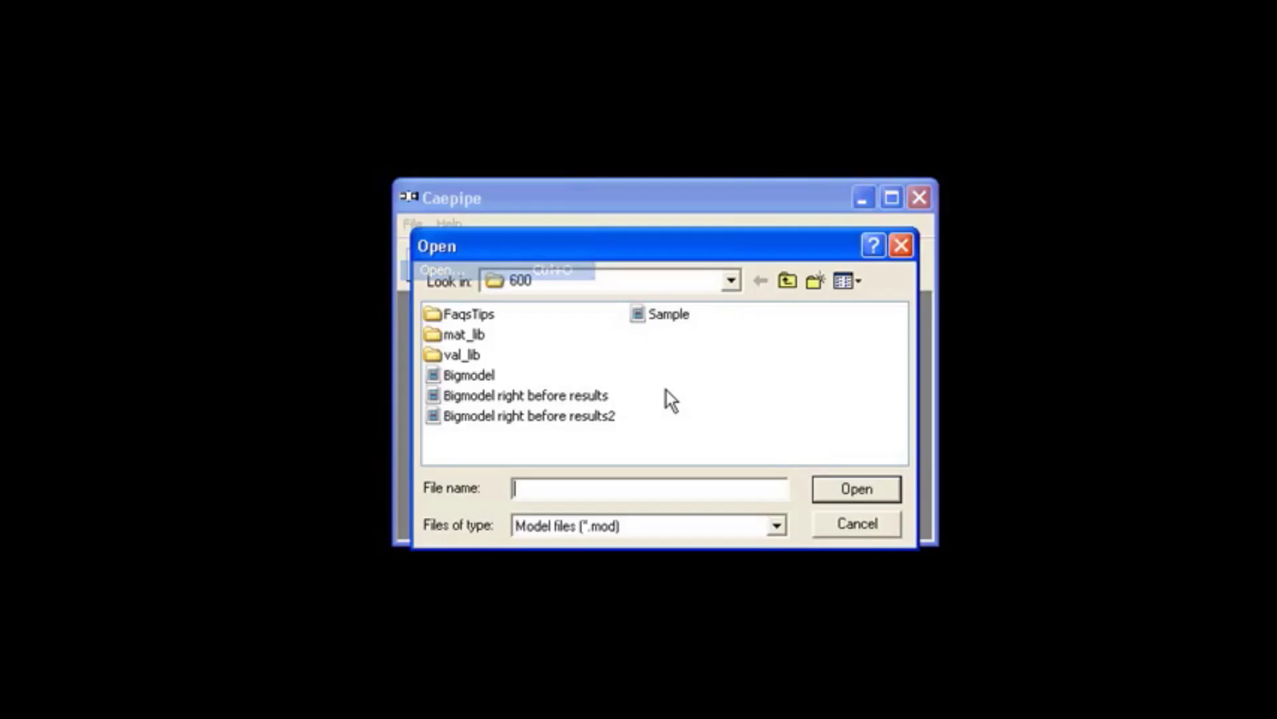
click(476, 376)
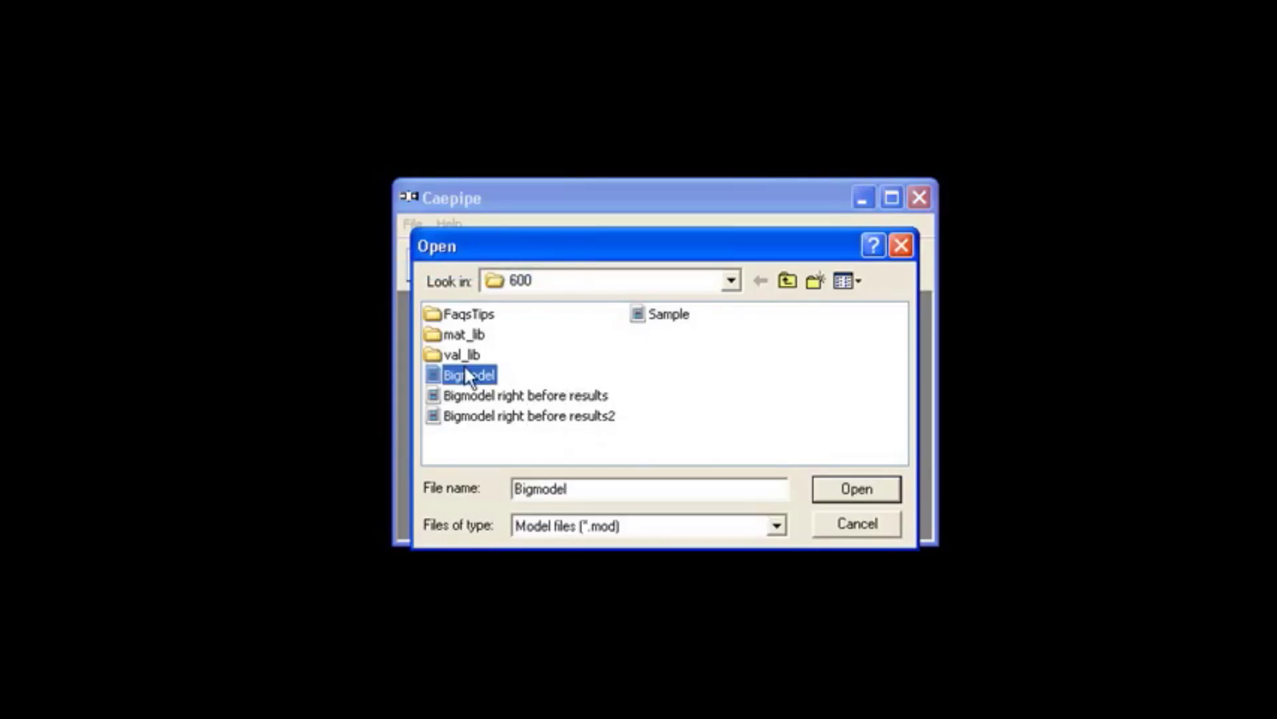
double_click(476, 376)
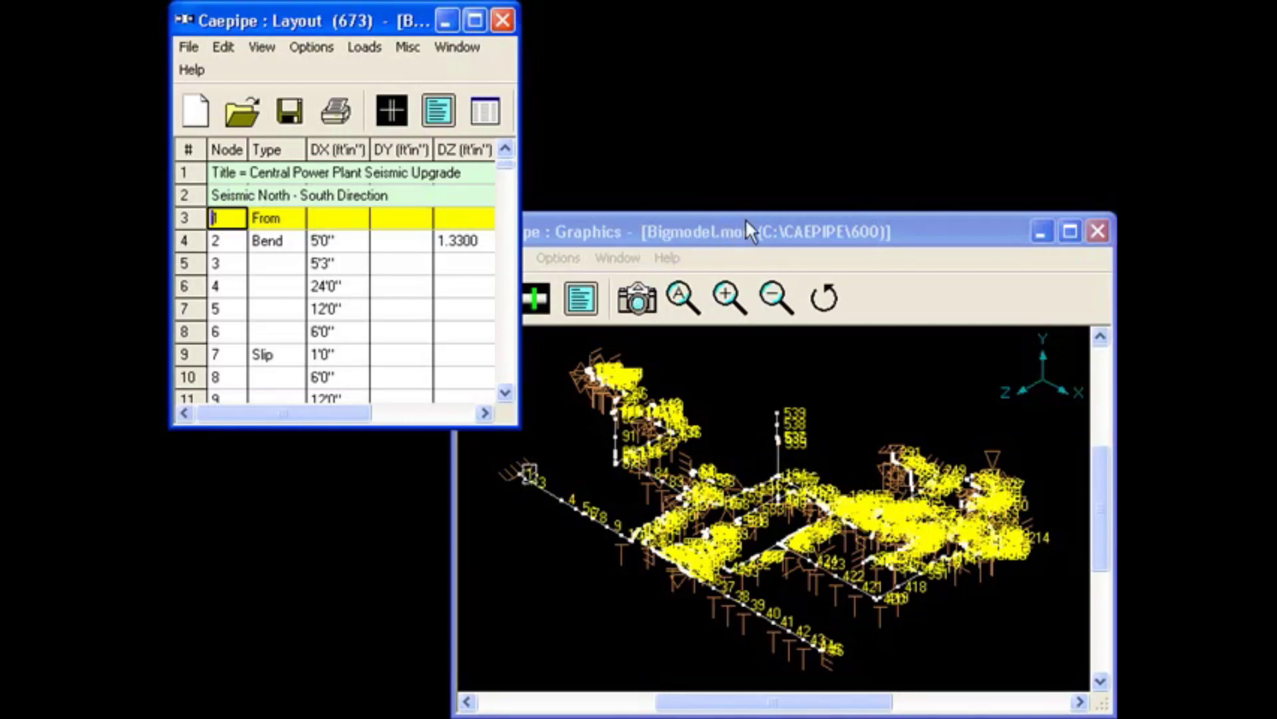
List the model's bends in a separate window and bring the Layout, Bends and Graphics windows forward in turn.
click(438, 109)
double_click(187, 259)
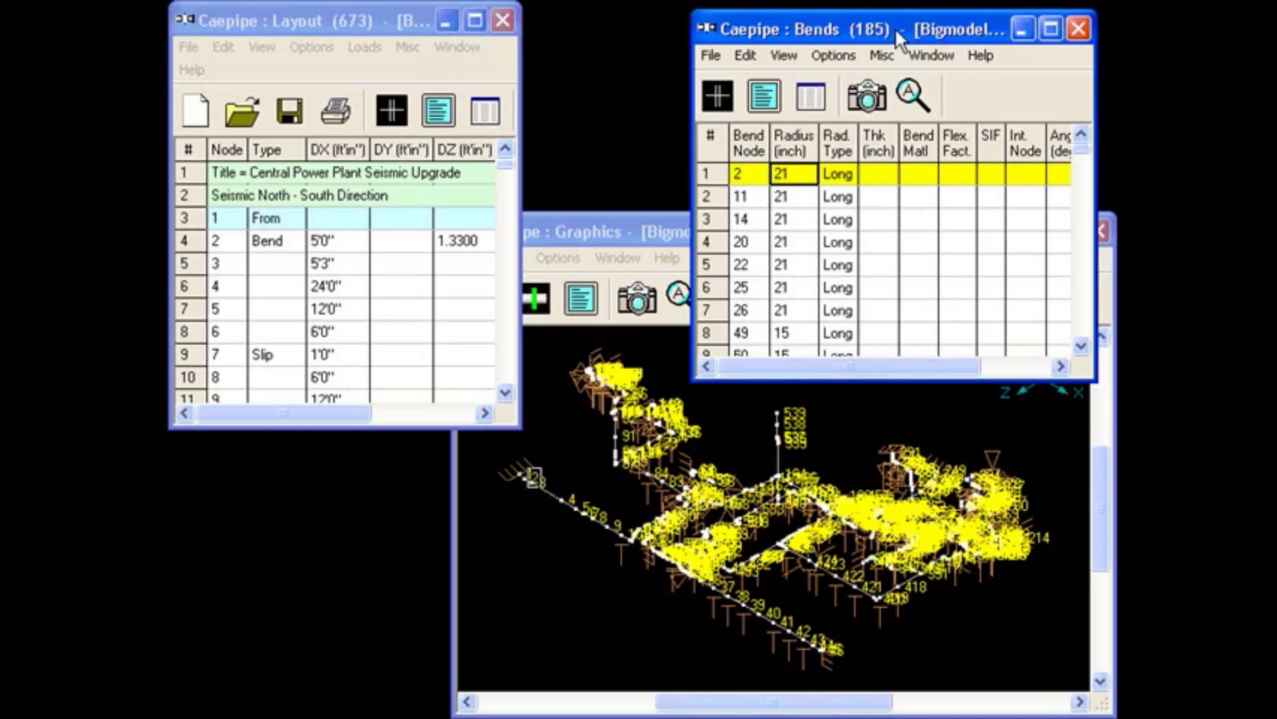
click(319, 12)
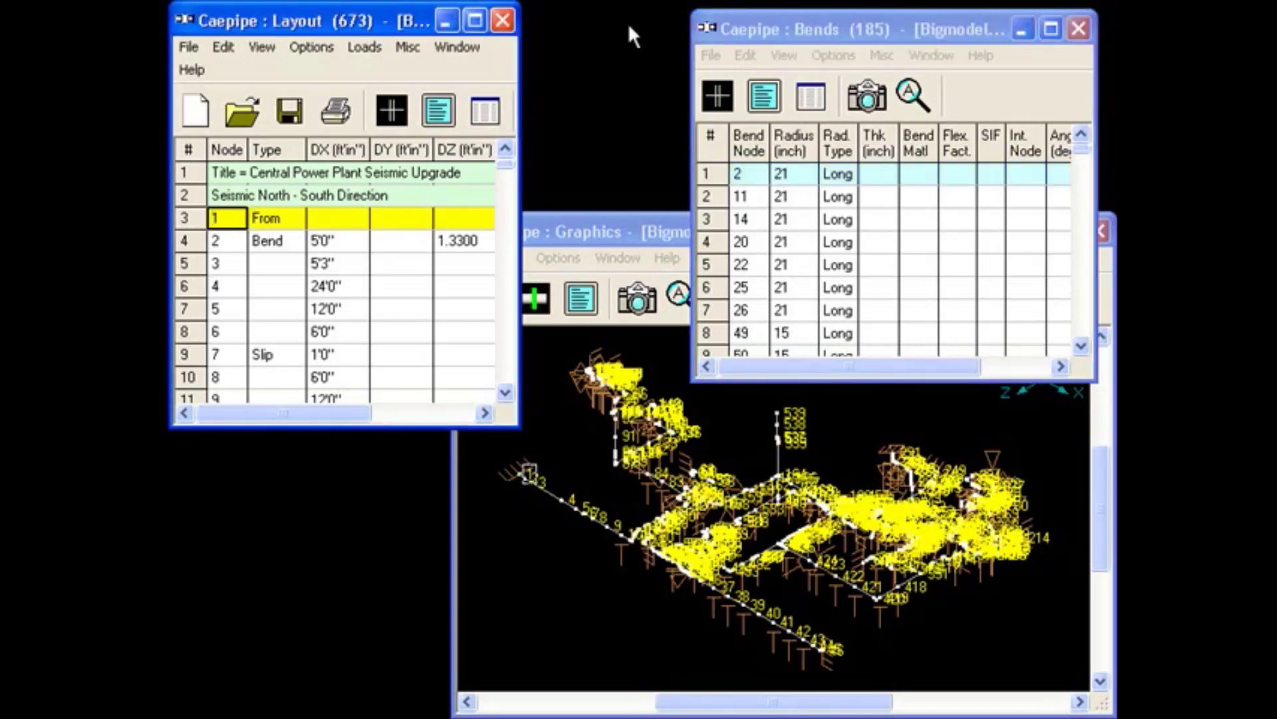
click(891, 27)
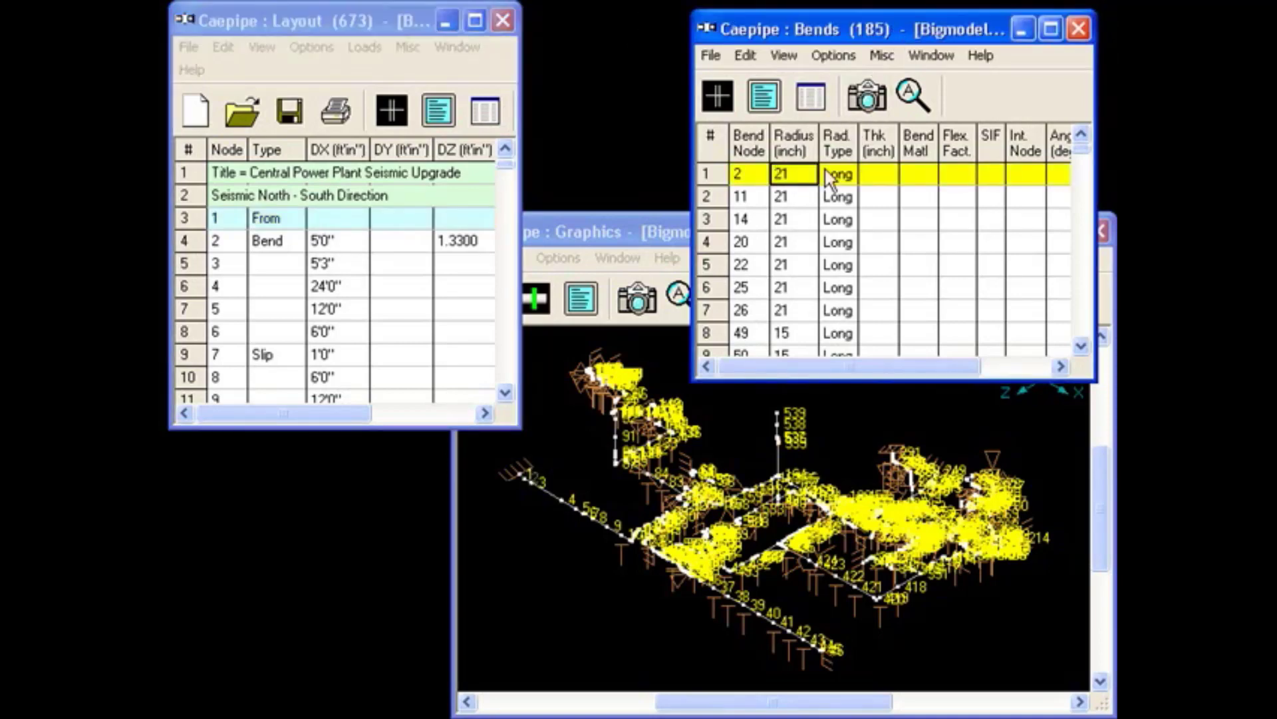
click(624, 233)
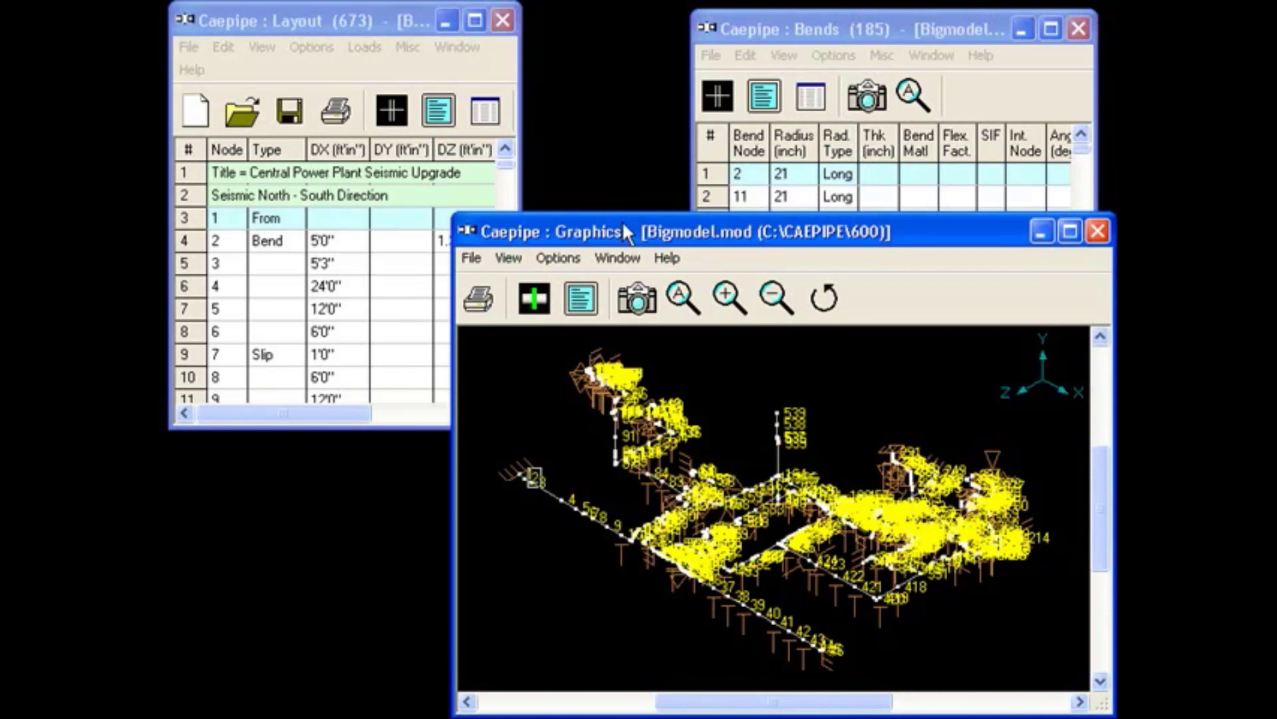
click(324, 20)
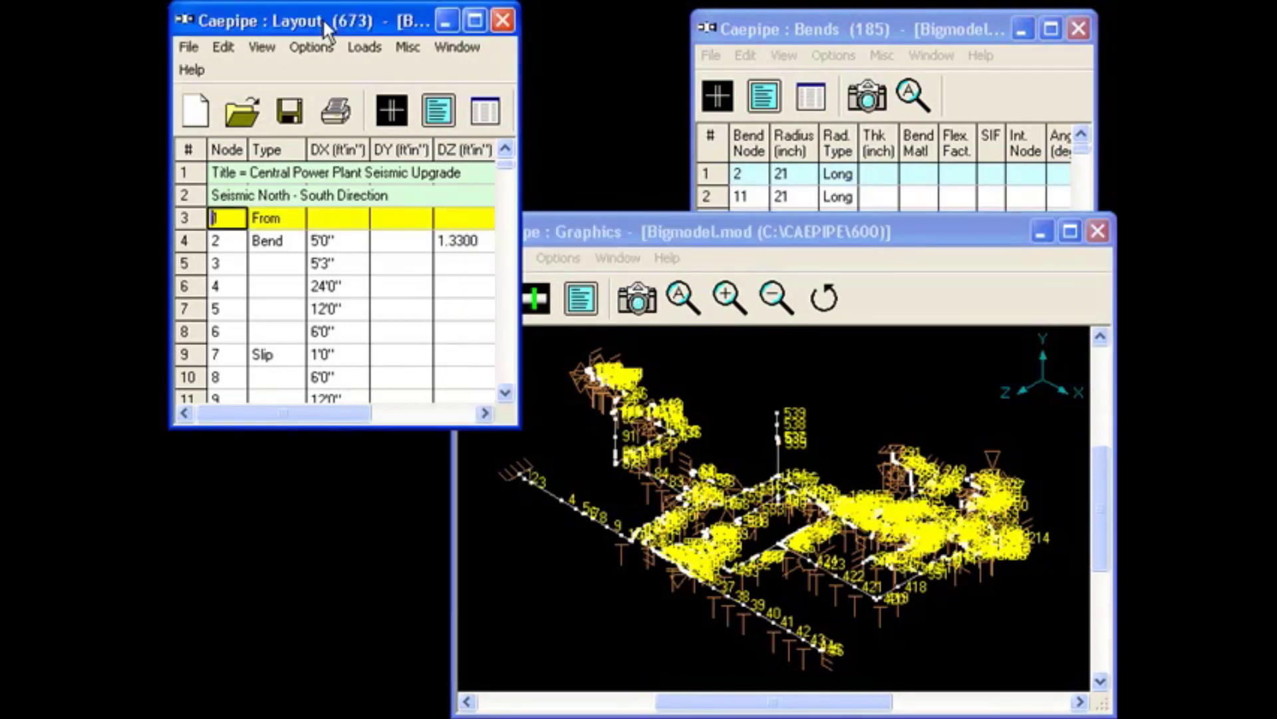
Select the bend at node 81 in the Layout table and check it in the Bends and Graphics windows.
drag(507, 164, 508, 206)
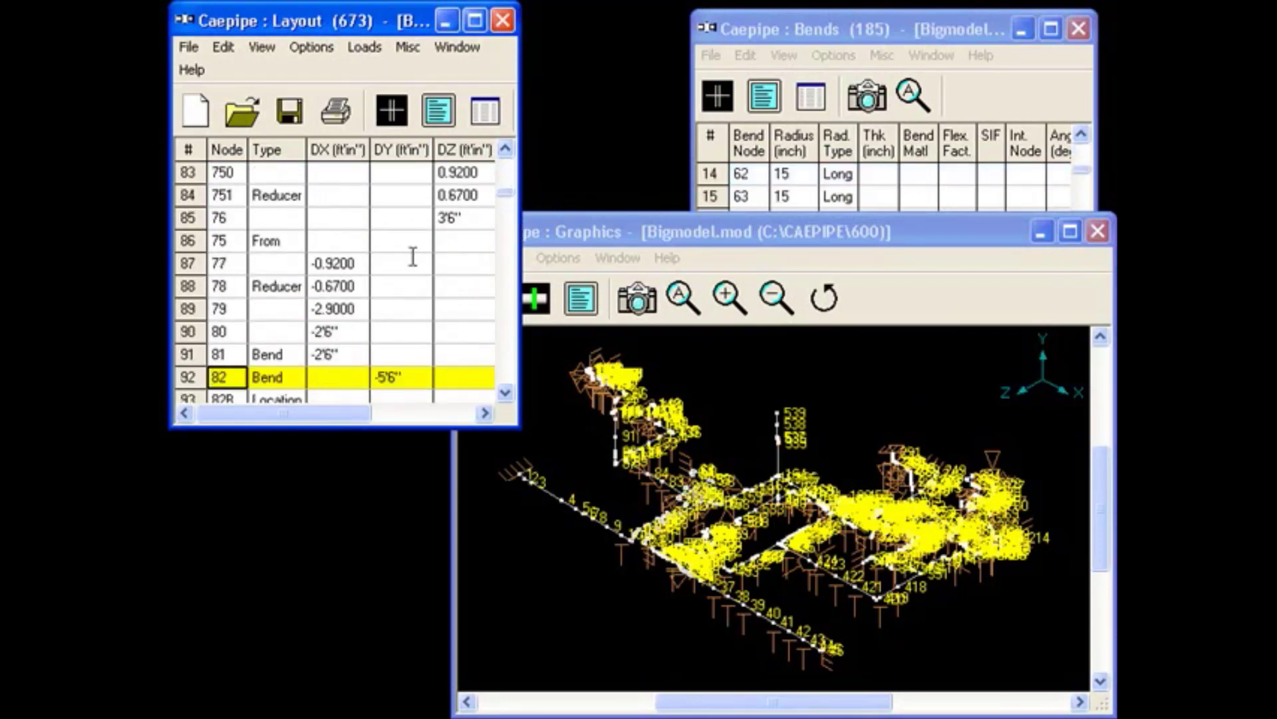
click(194, 356)
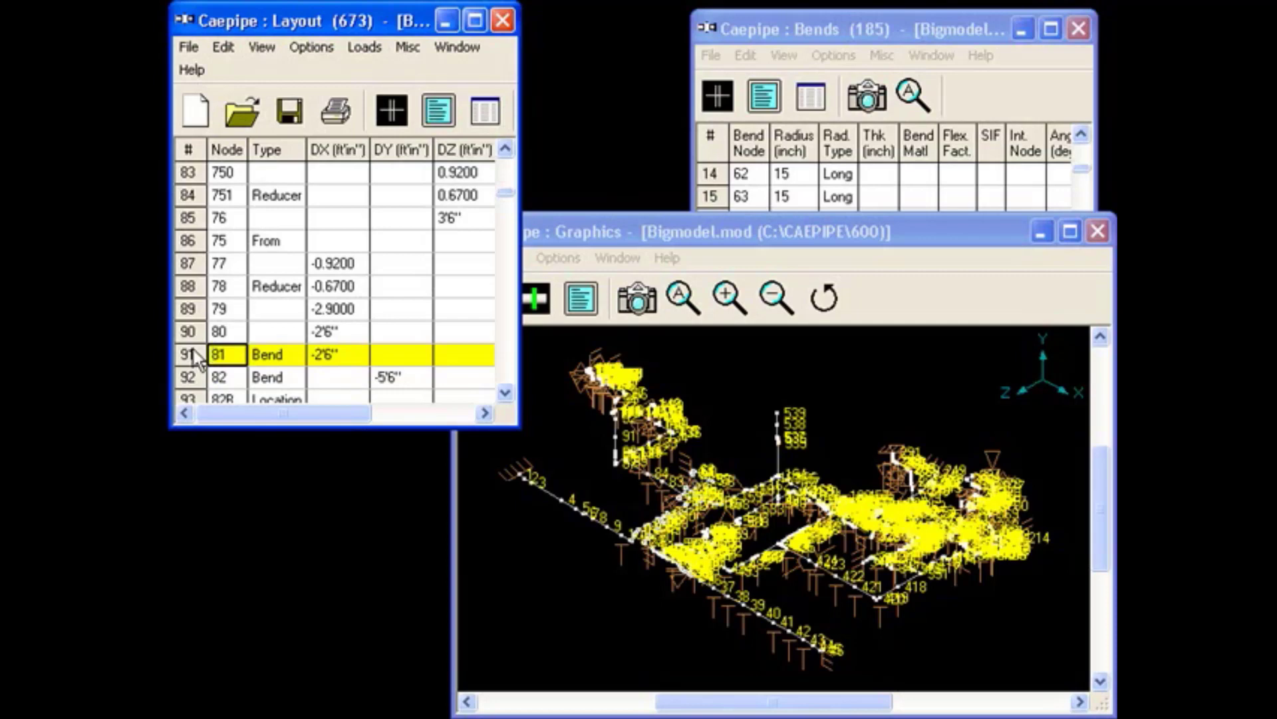
click(944, 26)
click(657, 229)
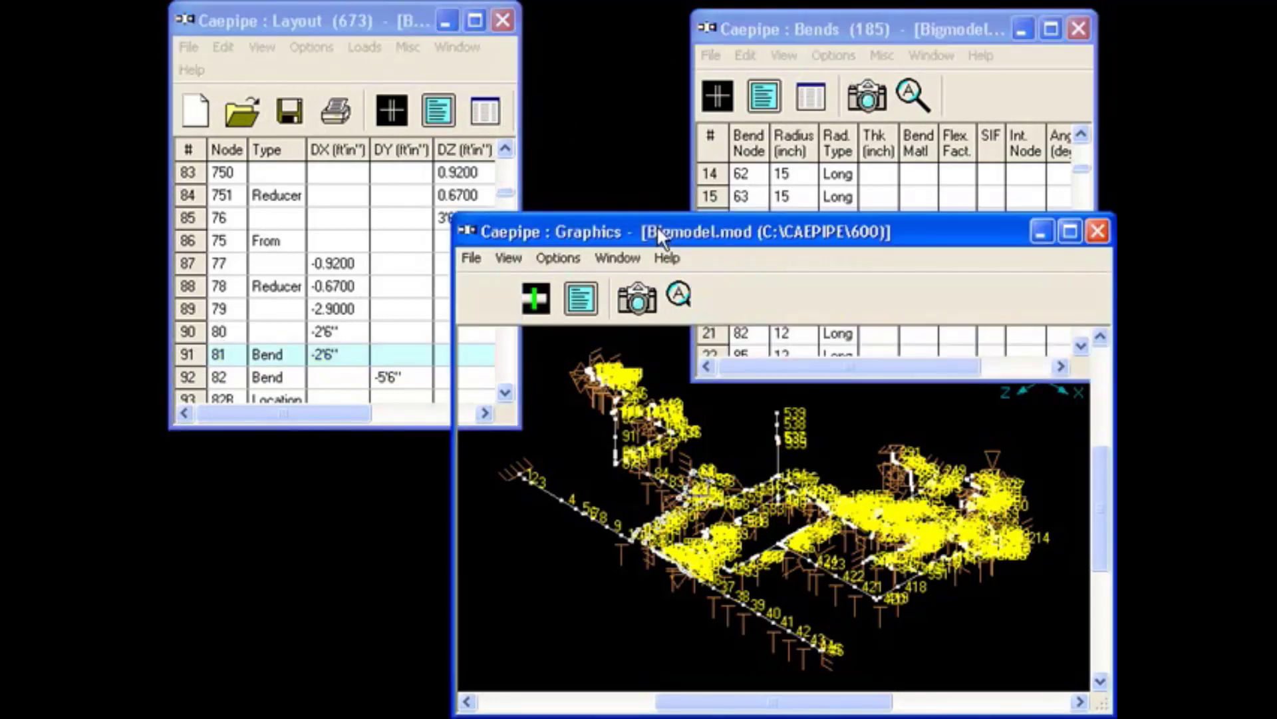
Enlarge the piping around node 81 in the Graphics window and compare it with the node's entry in the Bends list.
drag(735, 448, 638, 545)
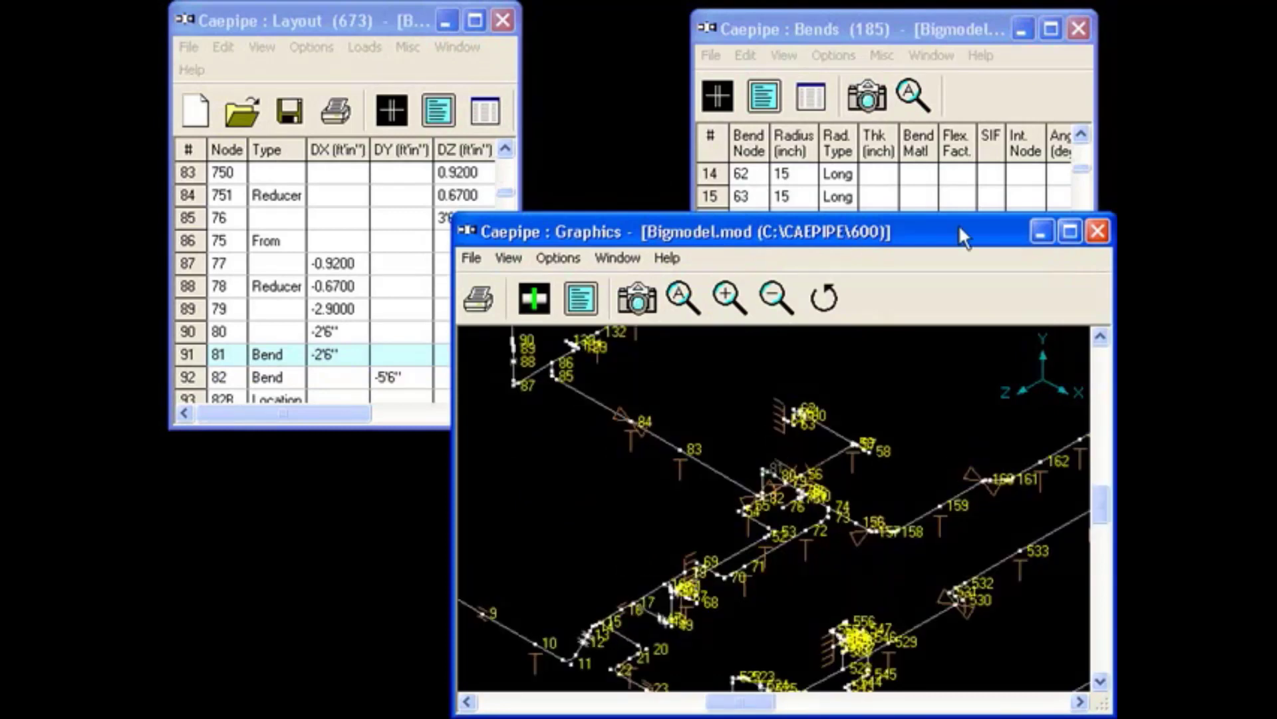
click(912, 20)
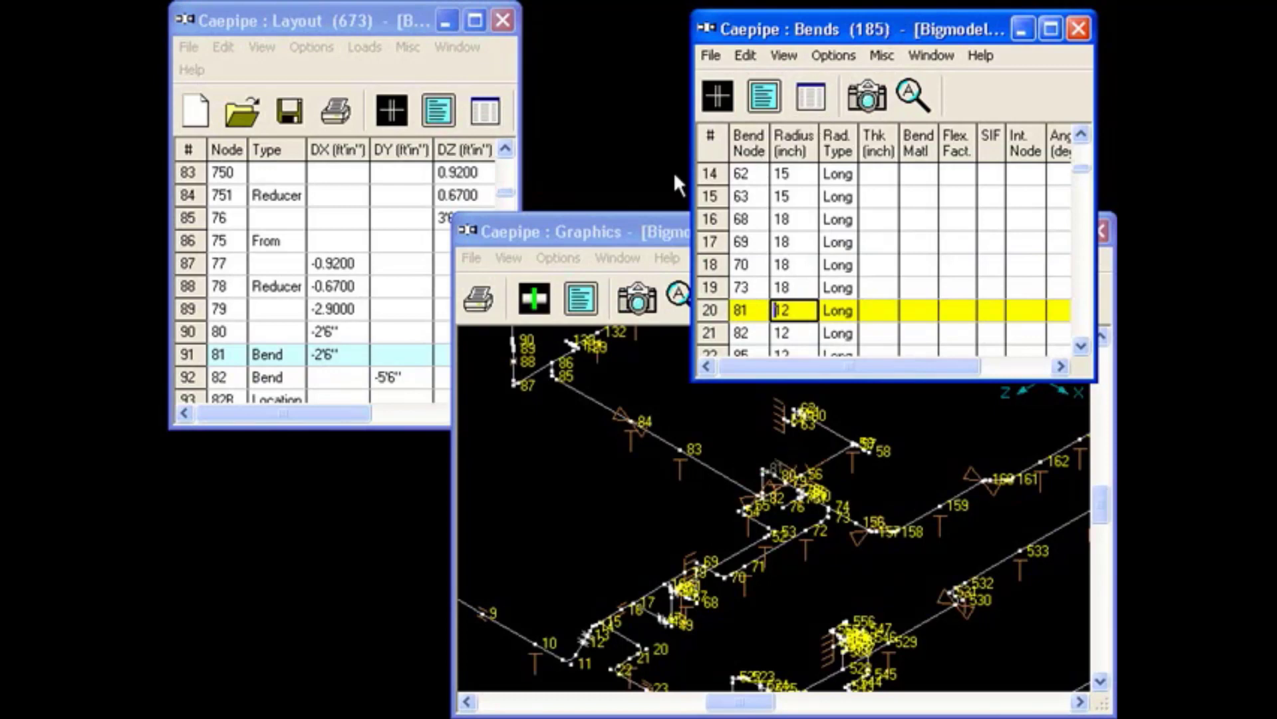
click(645, 229)
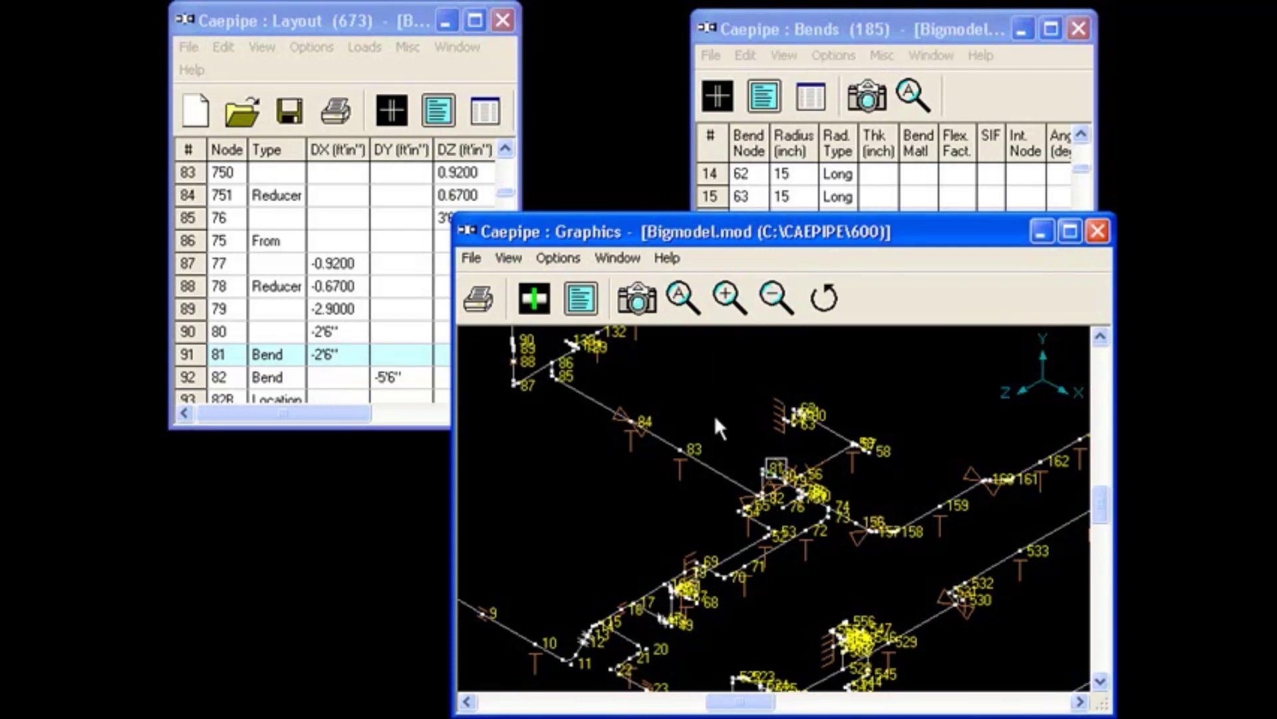
drag(713, 414, 855, 524)
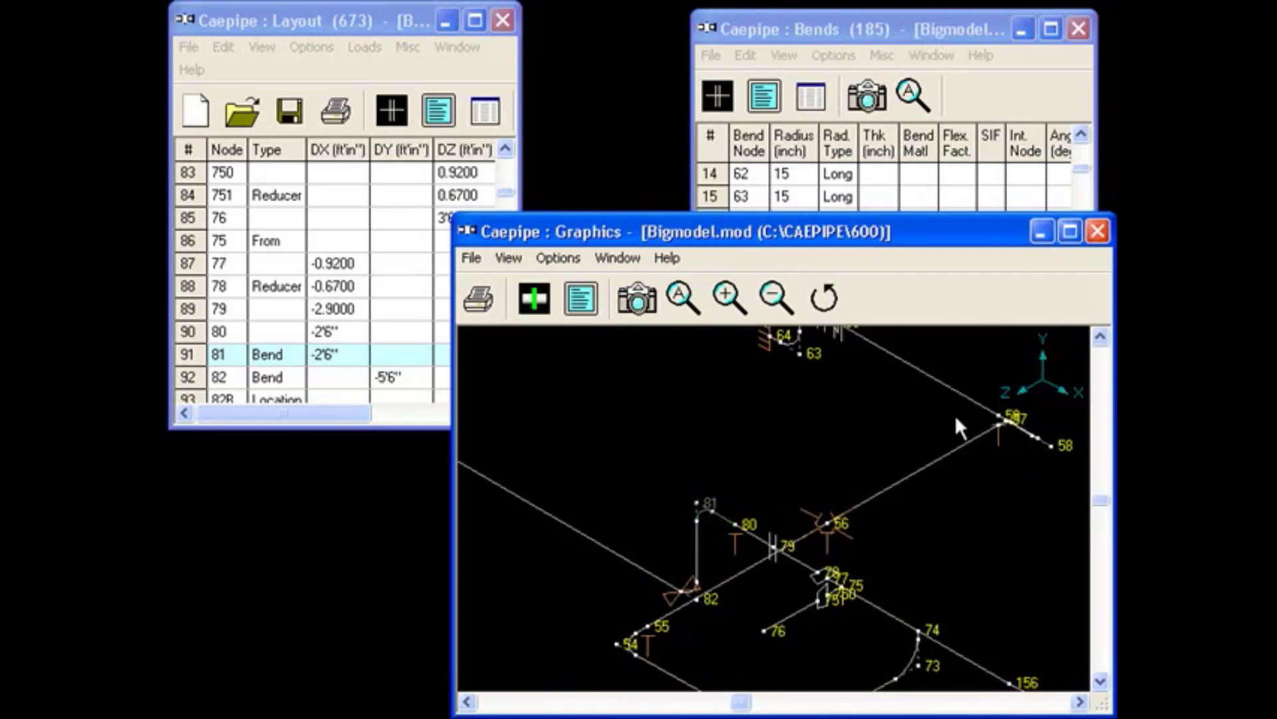
Save the model and analyze it, accepting the offer to see the results.
click(188, 50)
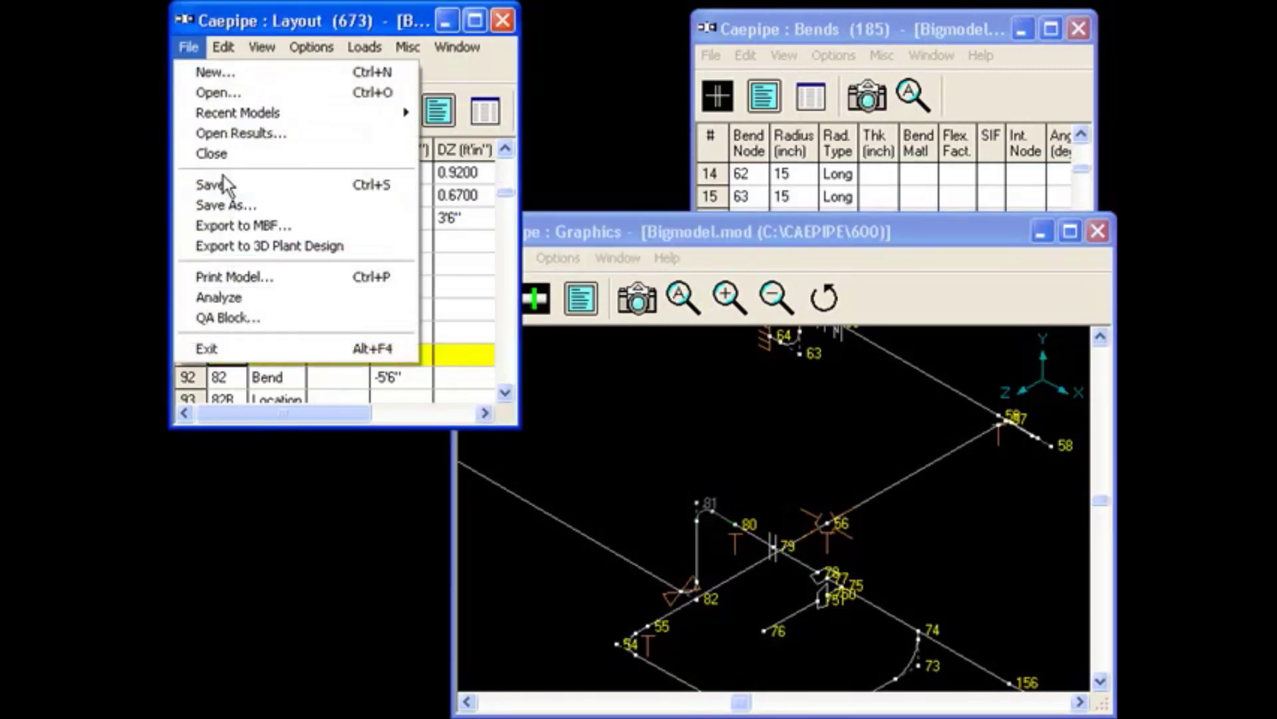
click(212, 184)
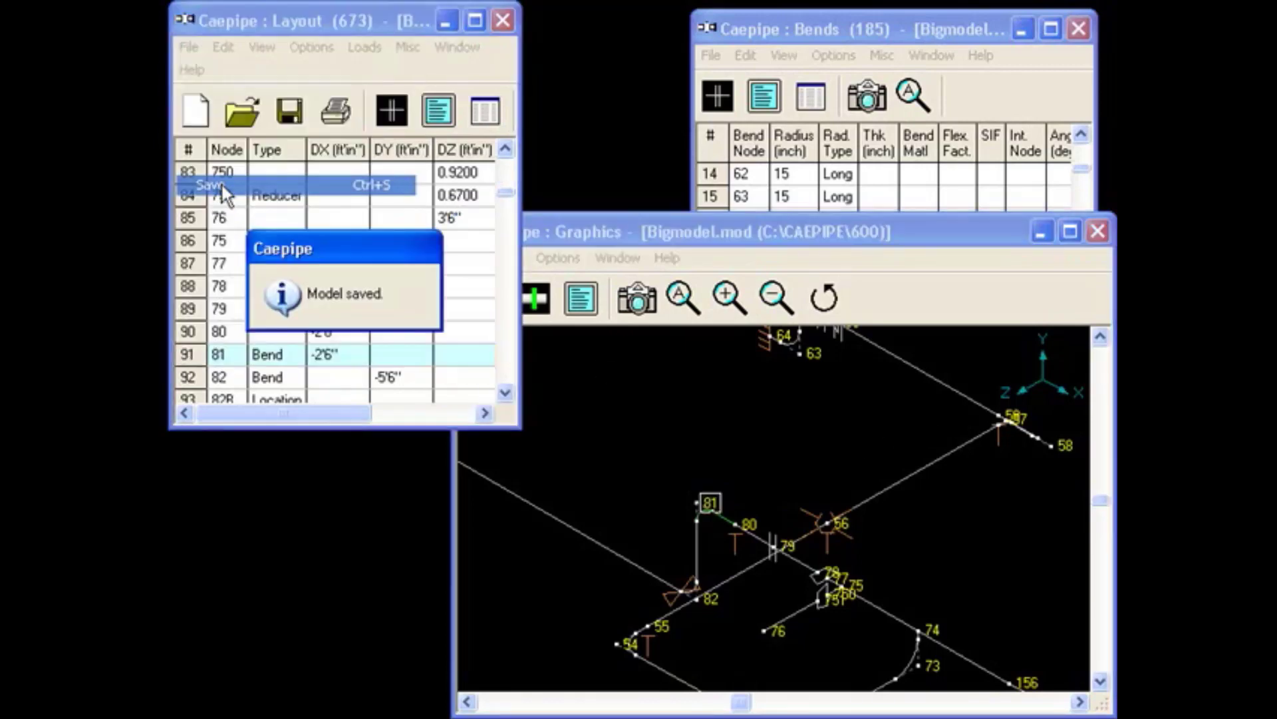
click(188, 50)
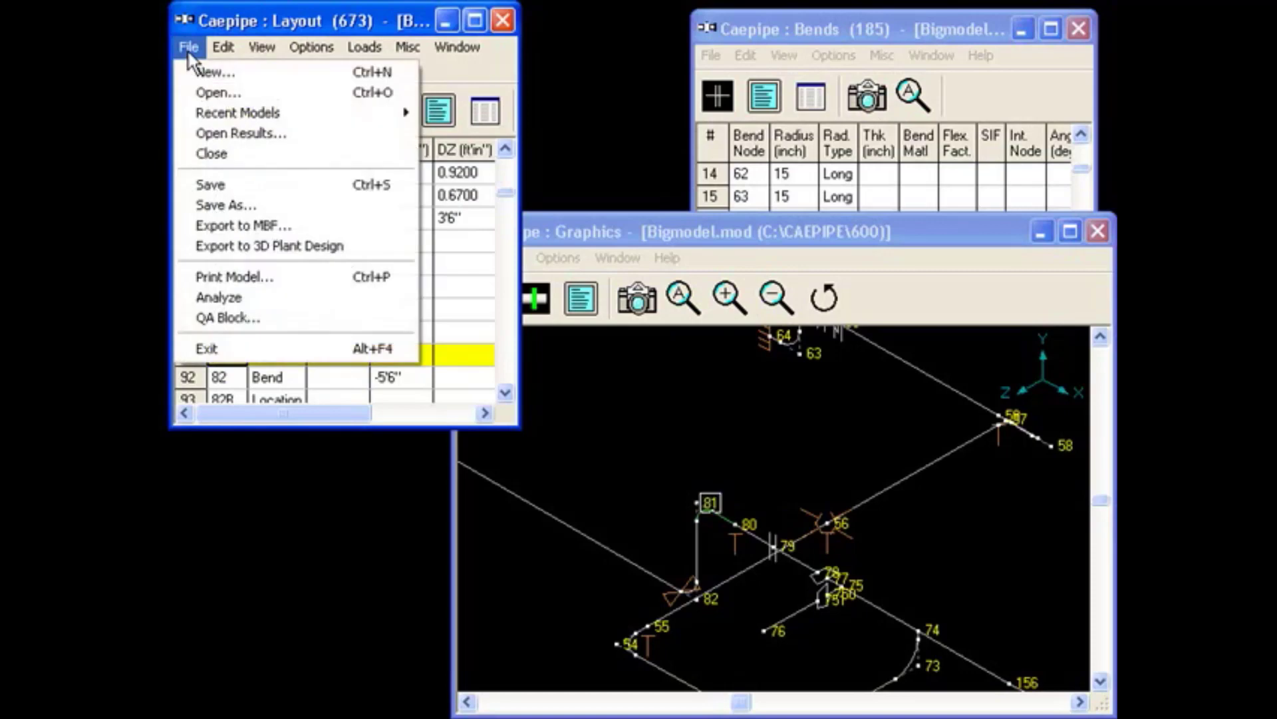
click(216, 299)
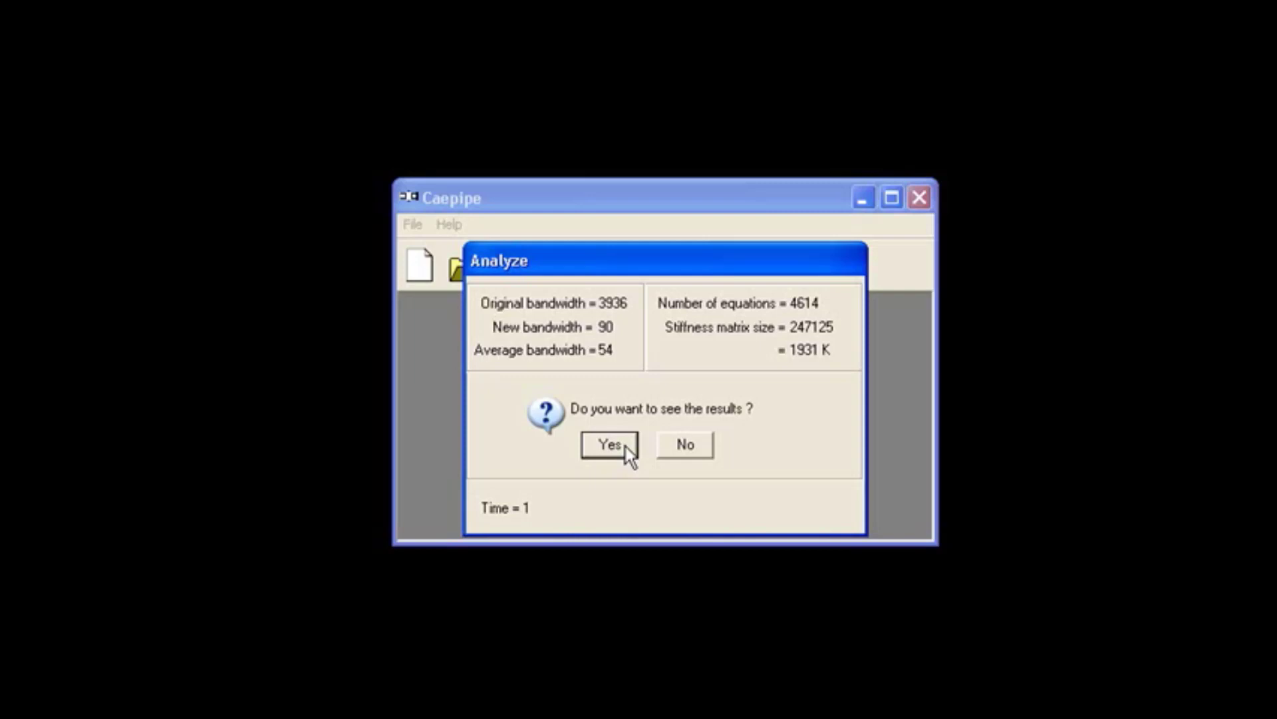
click(609, 444)
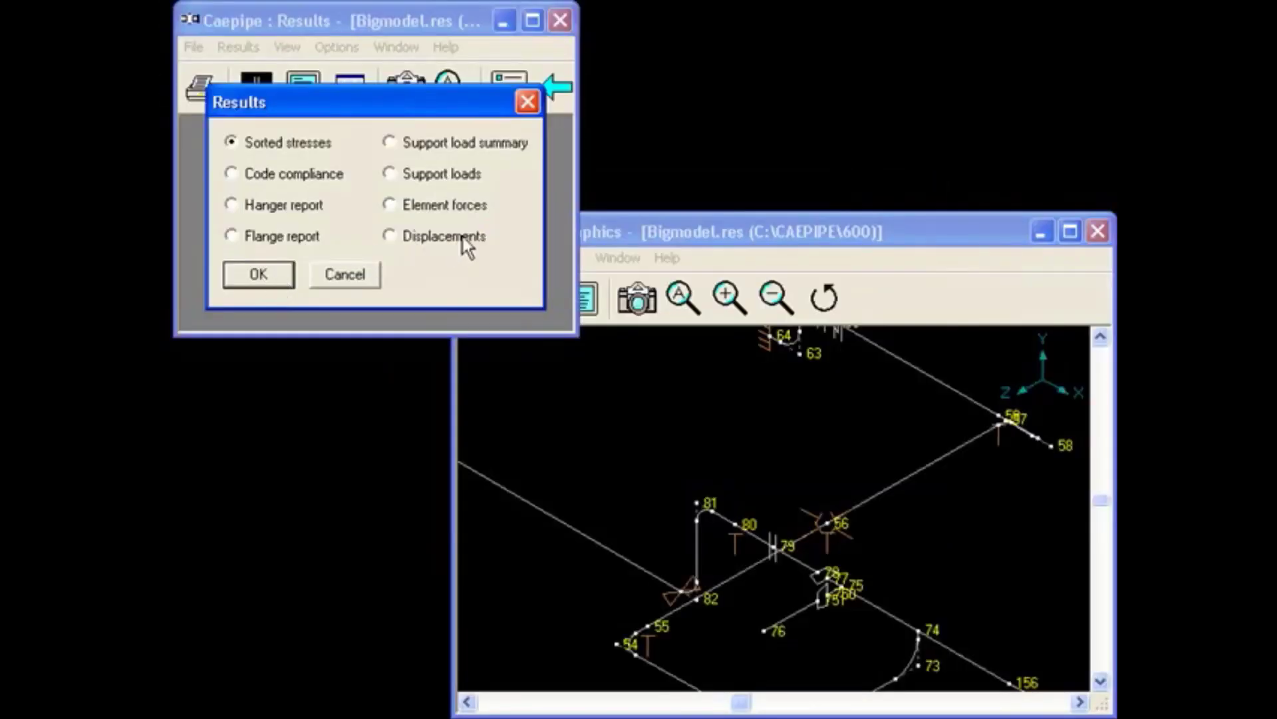
Show the support loads results and switch the support type from anchors to limit stops.
double_click(428, 176)
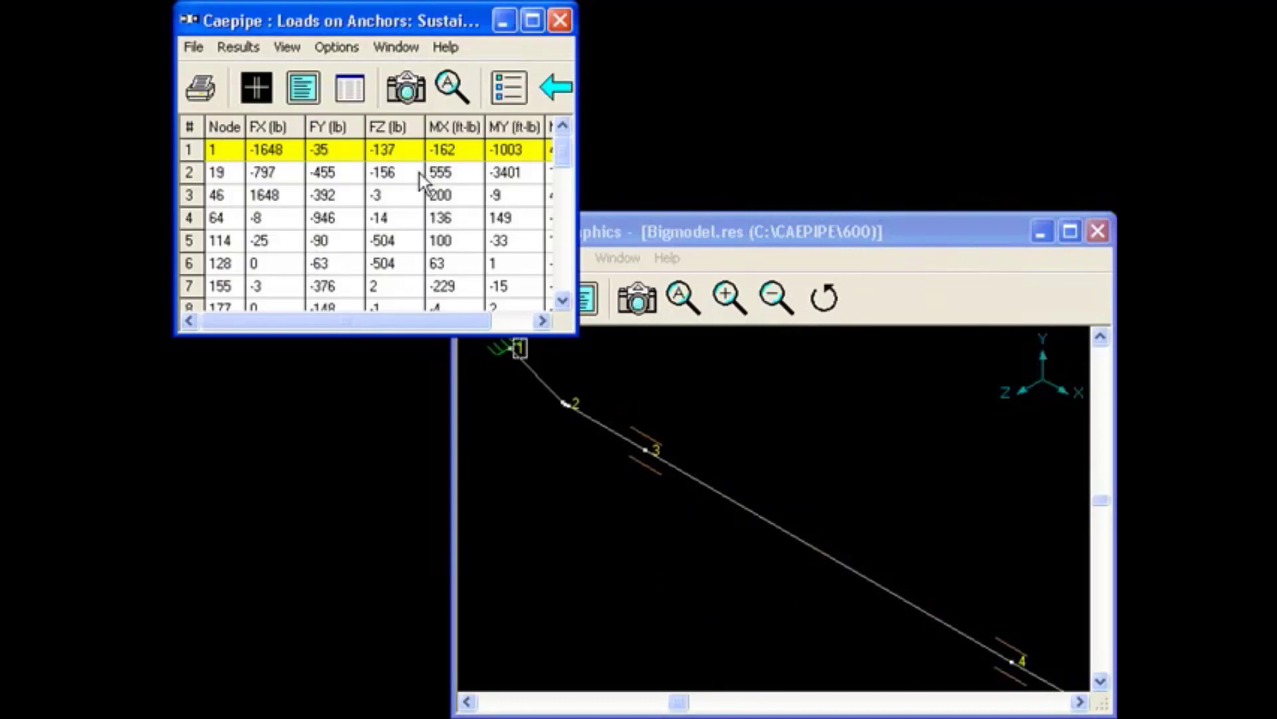
click(238, 46)
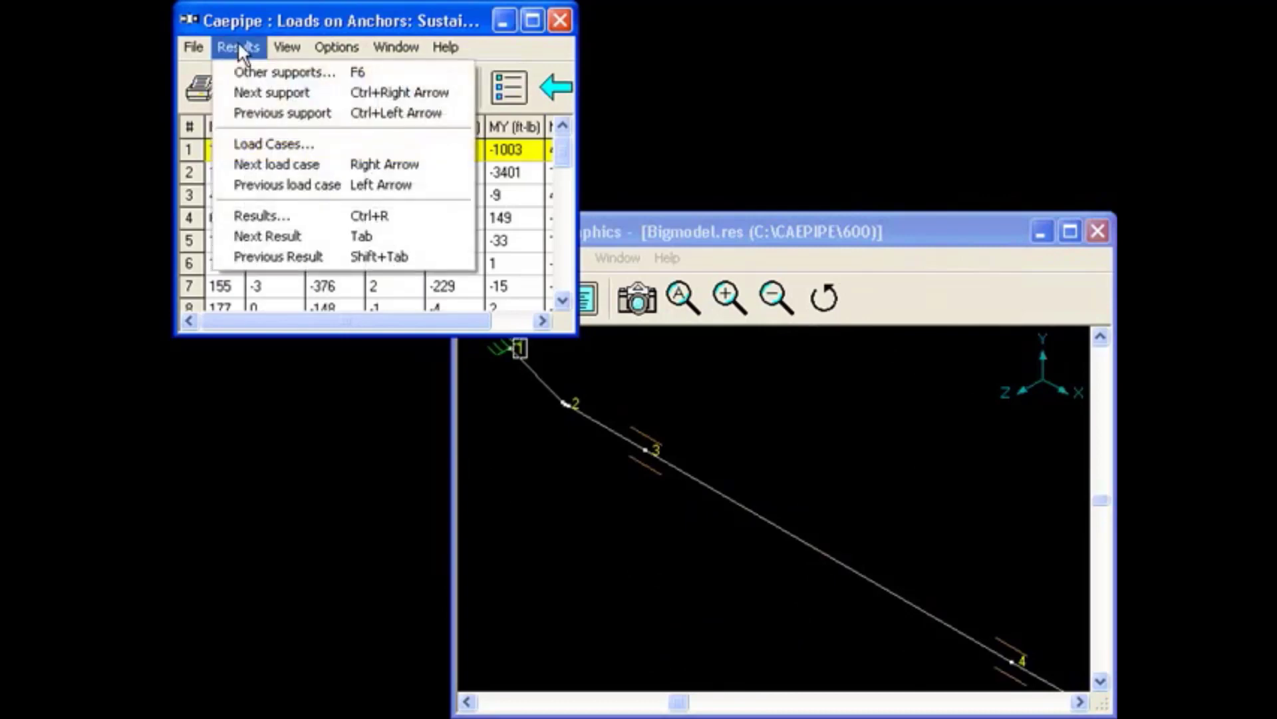
click(243, 71)
click(393, 189)
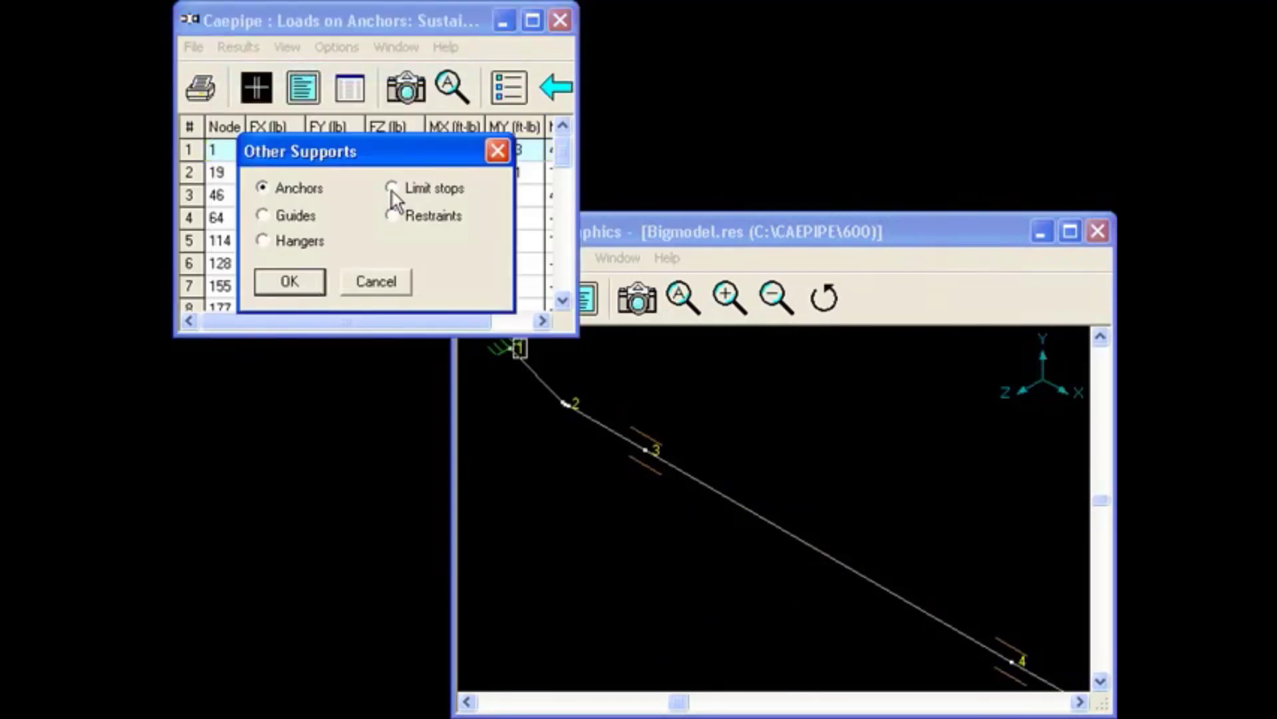
key(Return)
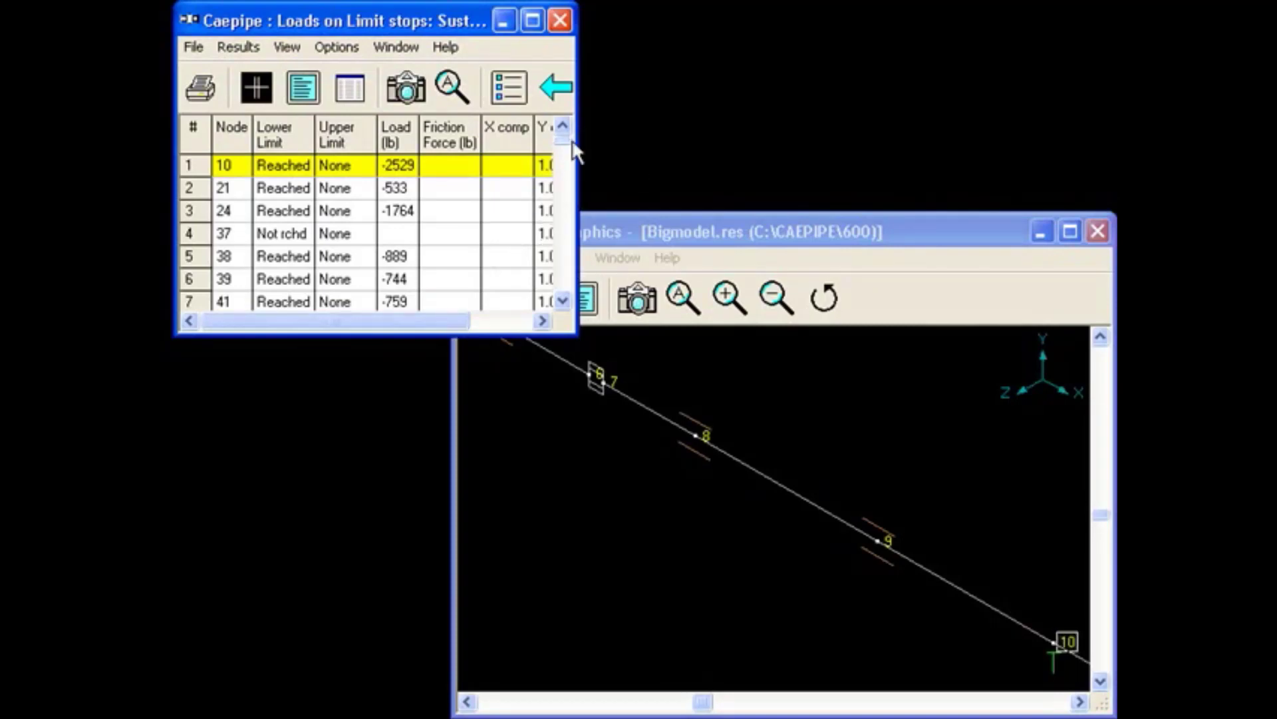
Select the limit stop at node 95 in the load results and locate the same node in the model's Layout window.
drag(563, 141, 565, 177)
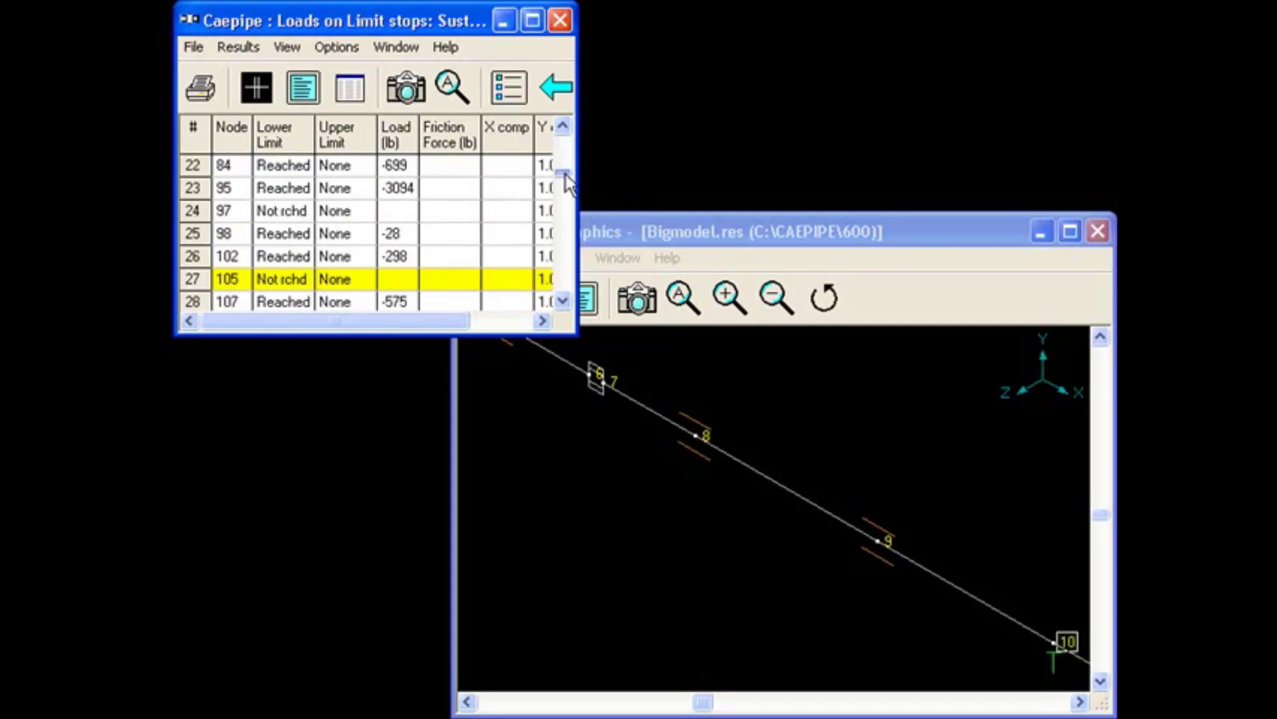
click(193, 188)
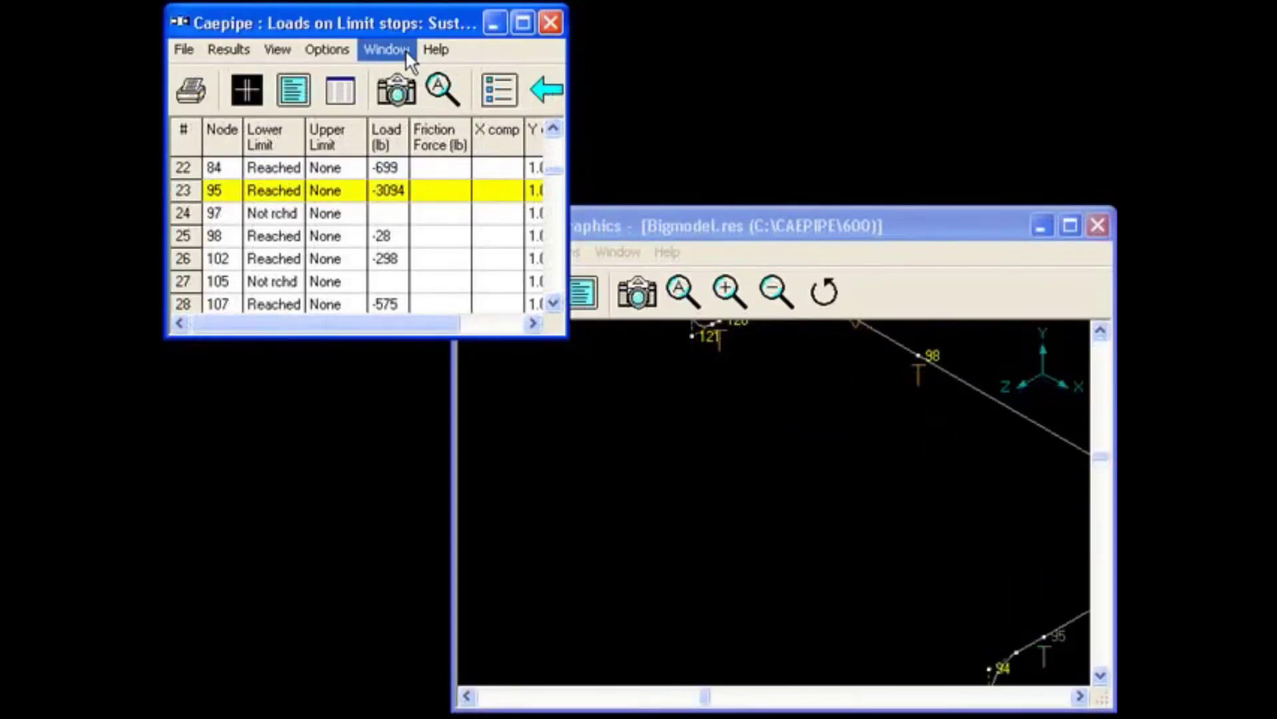
click(398, 54)
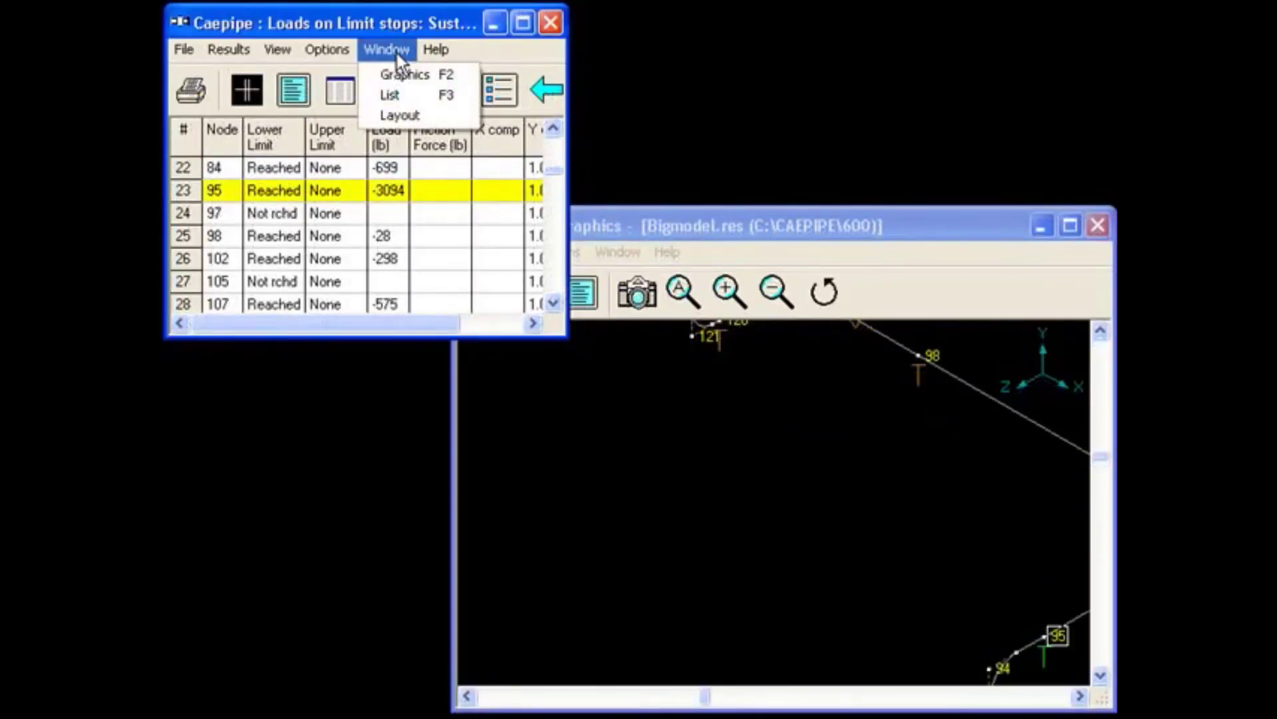
click(394, 114)
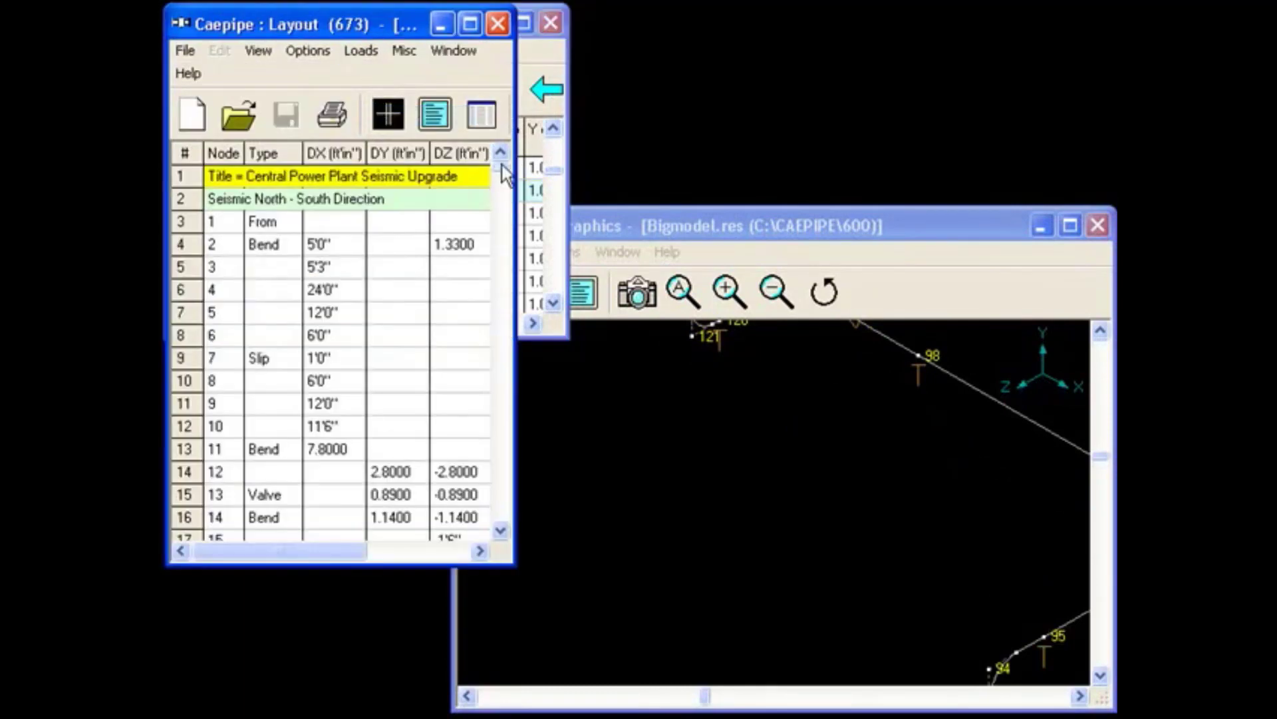
drag(502, 165, 500, 221)
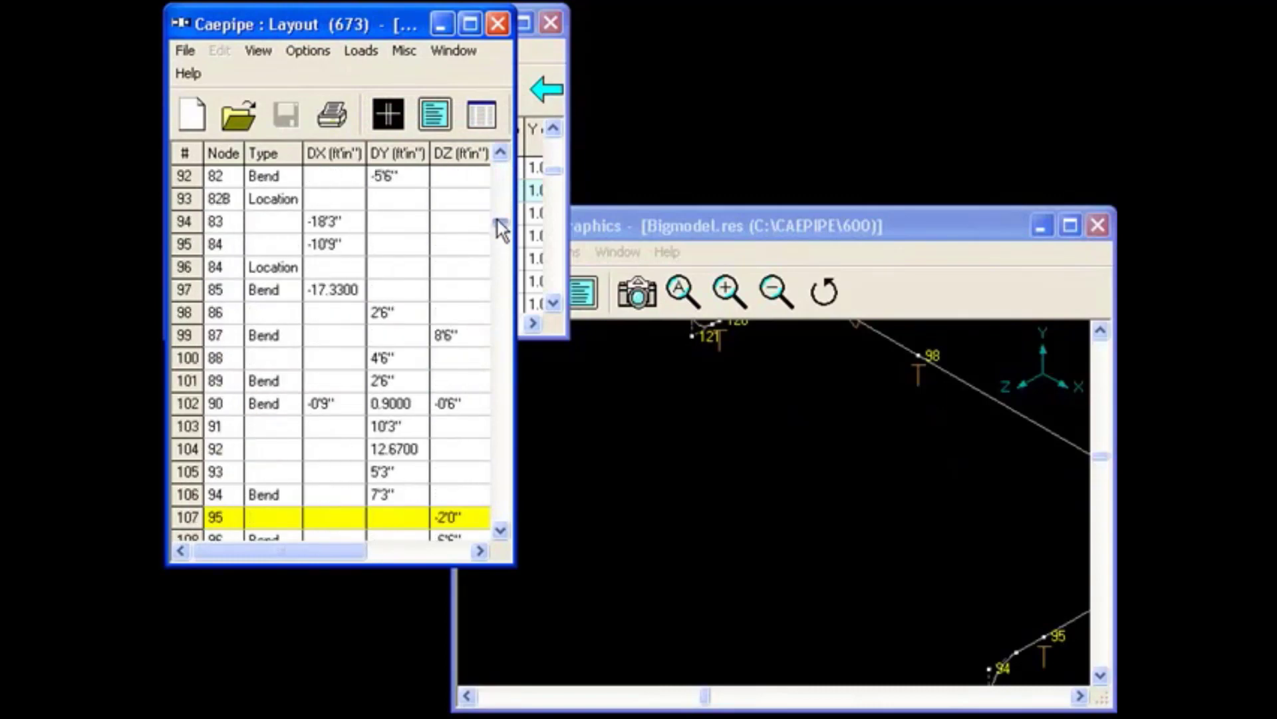
Move the limit stop loads window clear of the Layout window so both tables are side by side.
click(531, 52)
drag(452, 24, 960, 24)
drag(970, 35, 976, 32)
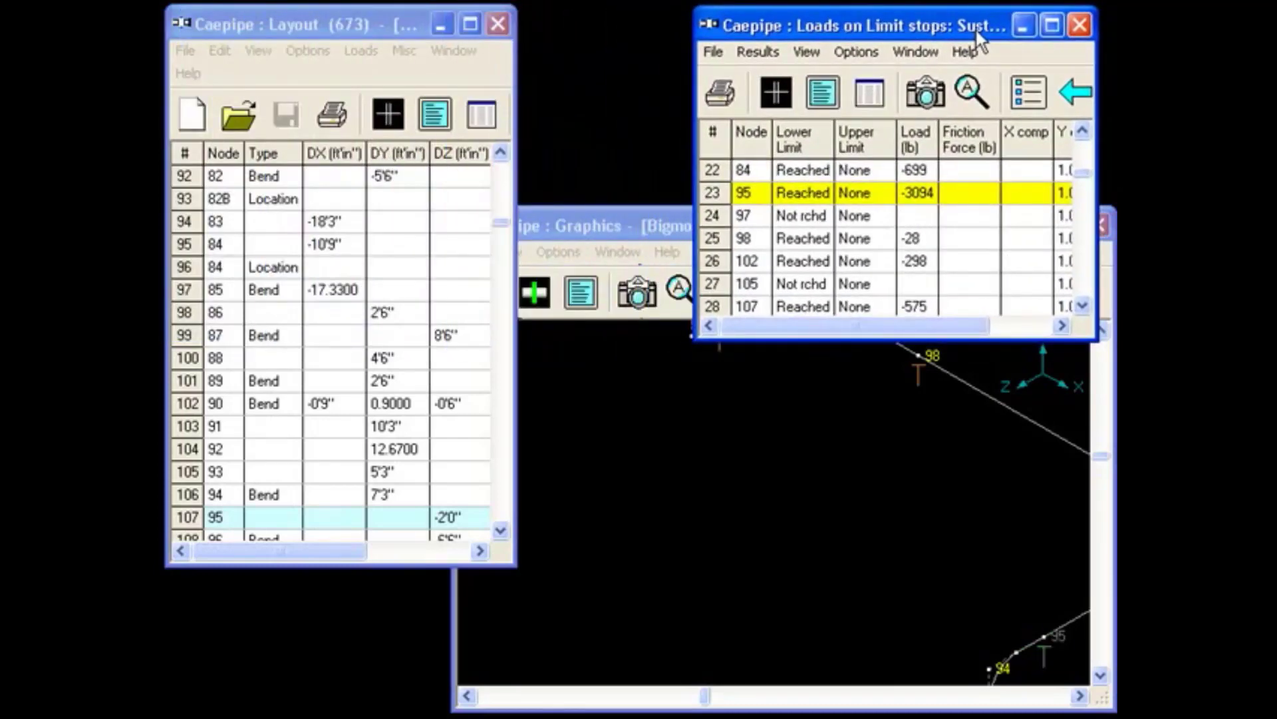
click(382, 20)
Enlarge the piping around node 95 in the Graphics window.
click(641, 224)
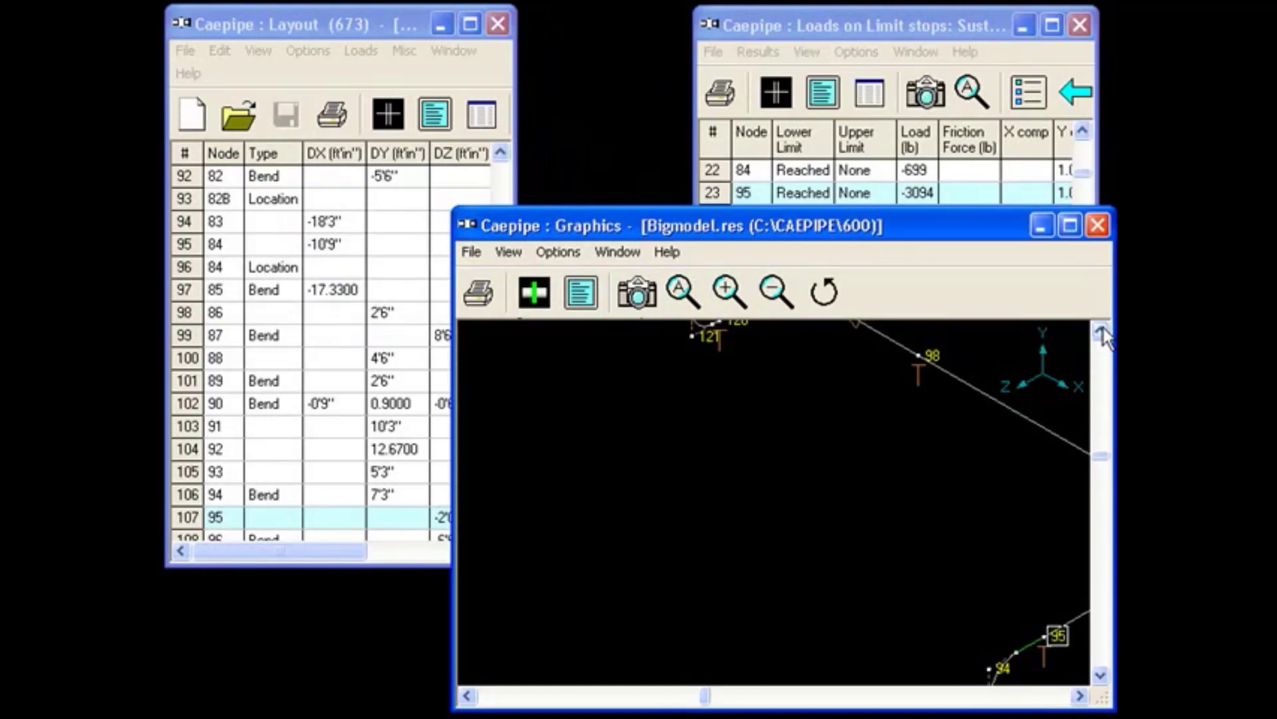
click(772, 291)
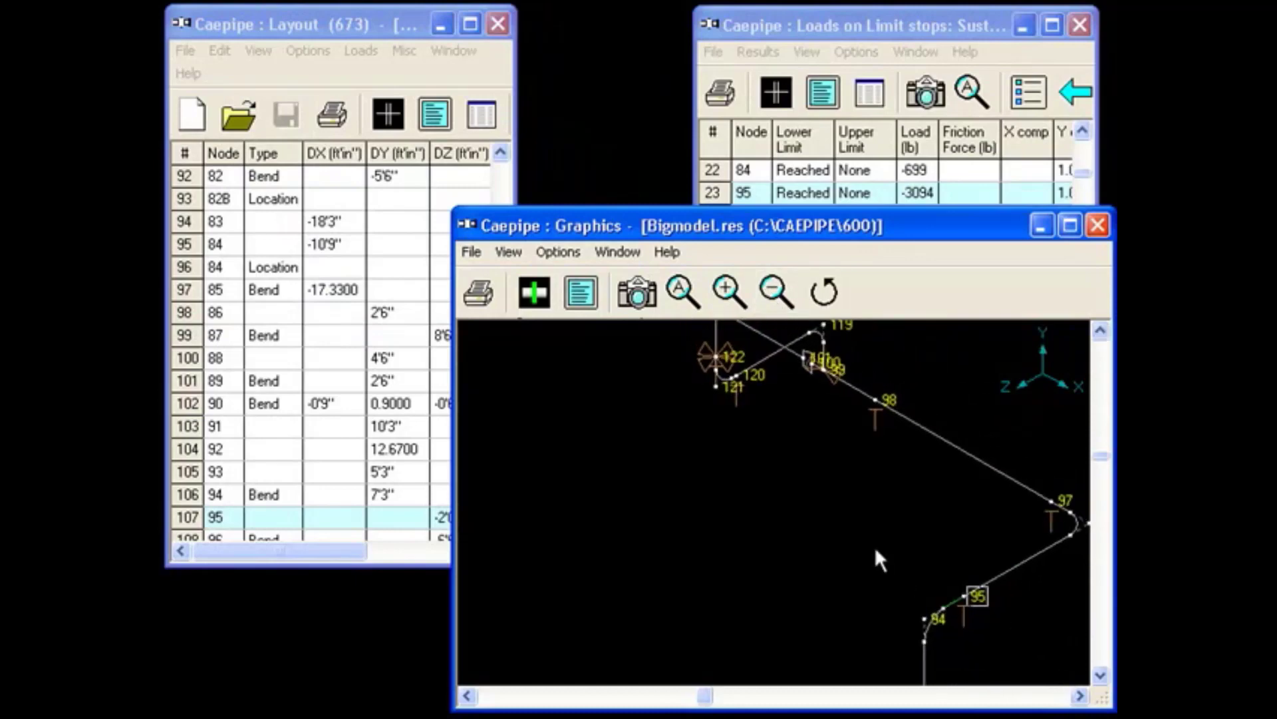
drag(864, 533, 1081, 673)
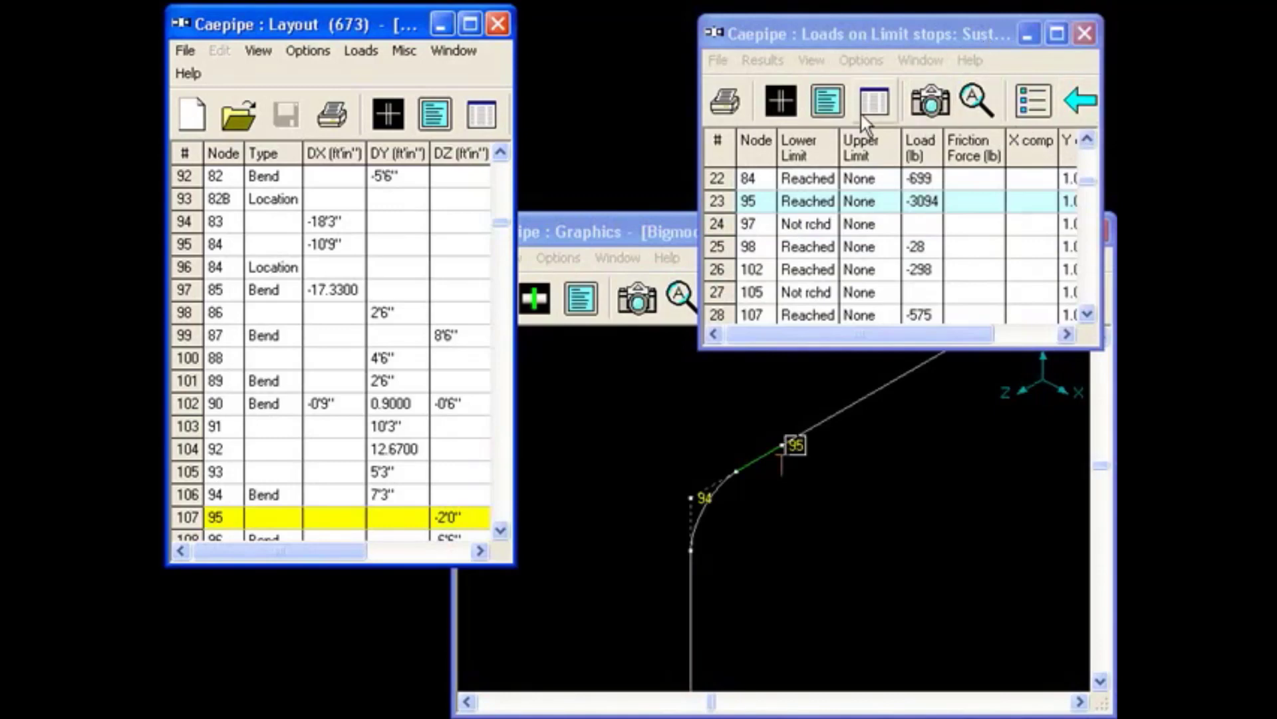
List the model's limit stops, place that list over the lower part of the Layout window, and locate node 95 in it.
click(486, 117)
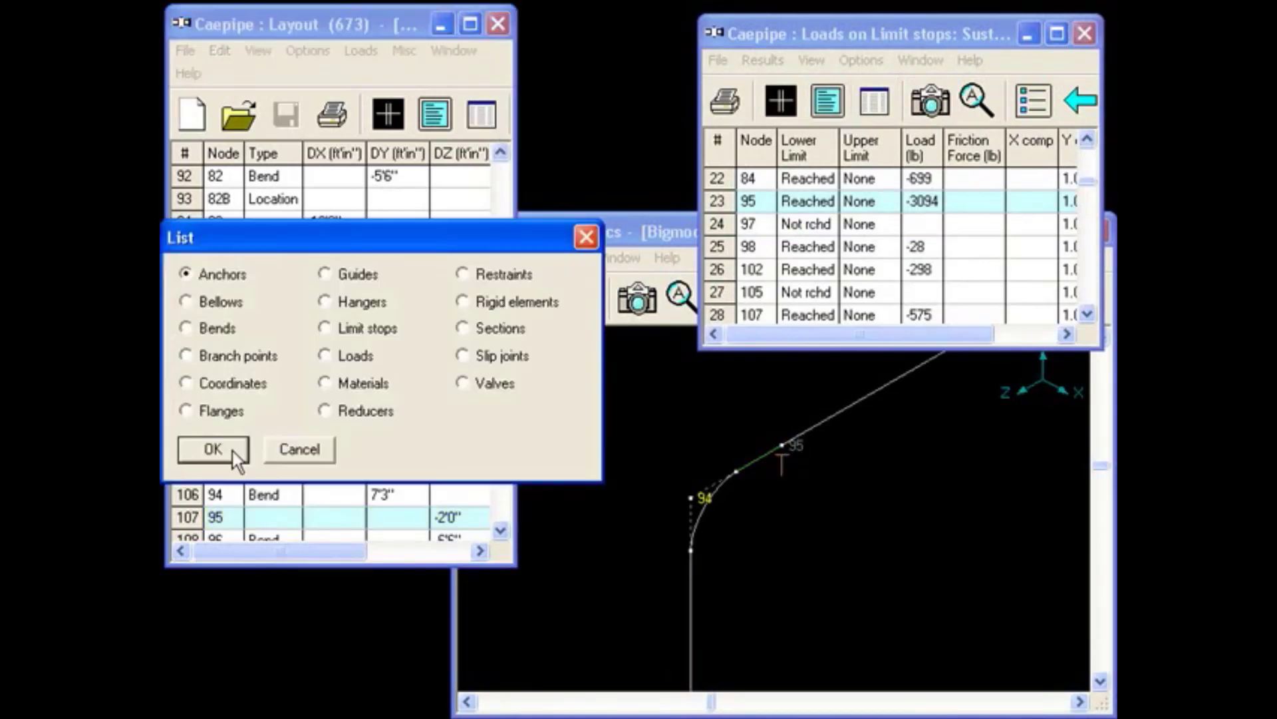
double_click(332, 327)
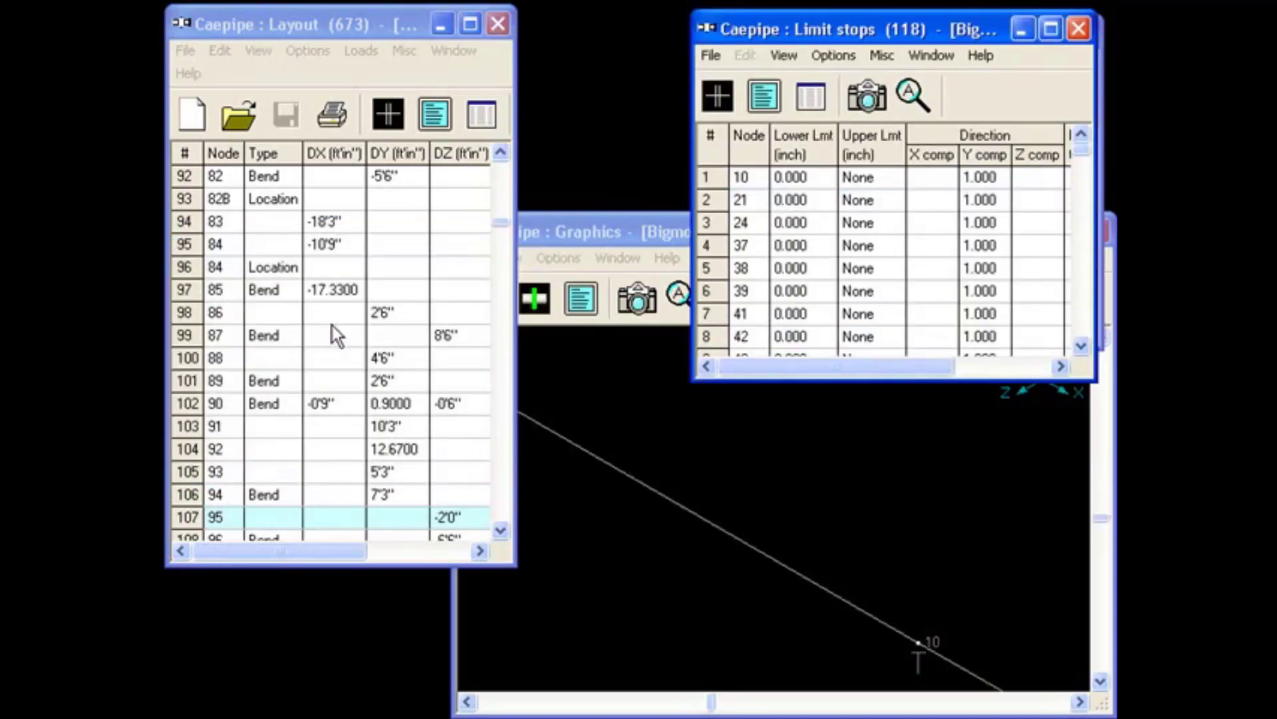
drag(956, 31, 445, 338)
drag(571, 469, 574, 500)
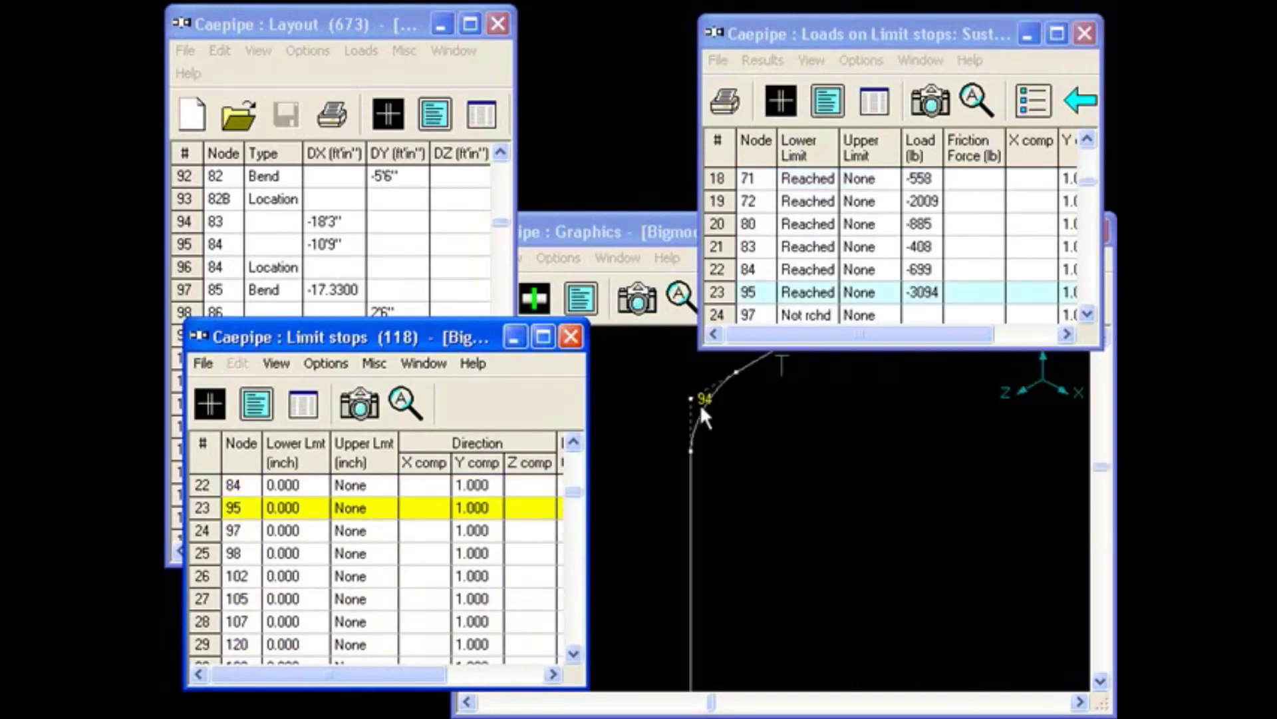
Bring the Graphics window forward and enlarge the piping around nodes 94 and 95.
click(663, 223)
click(775, 297)
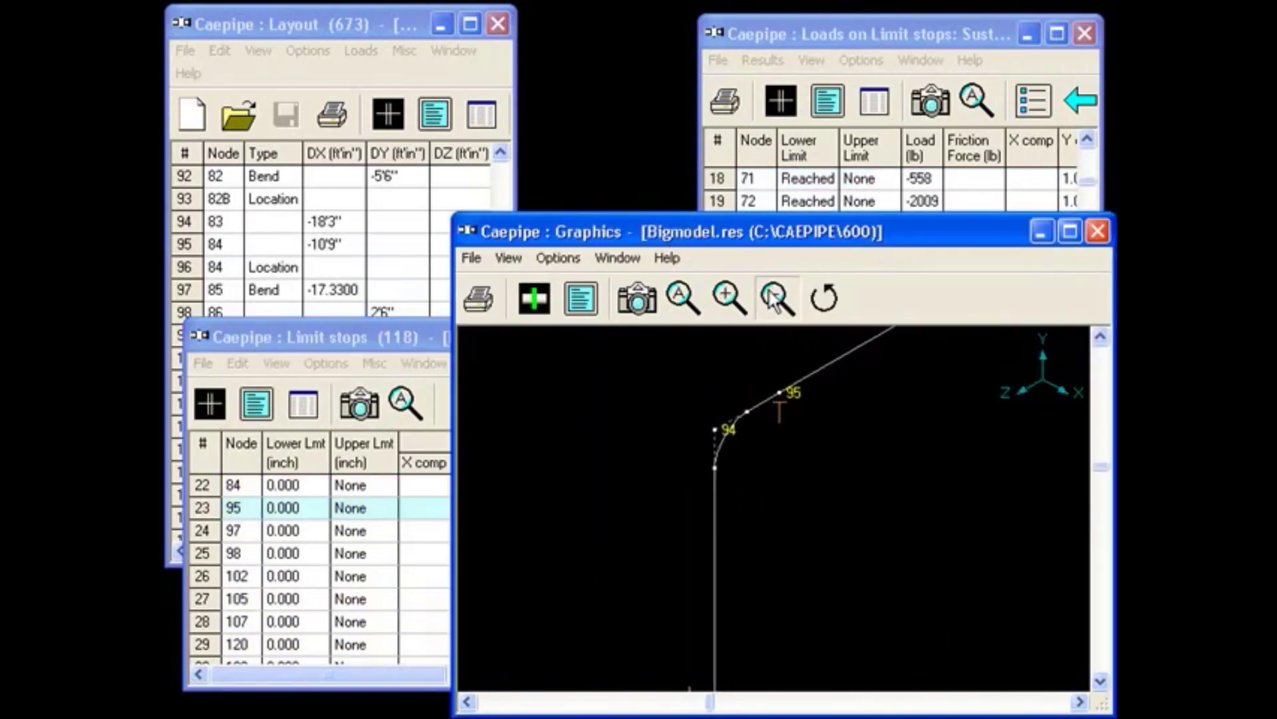
drag(687, 353, 929, 529)
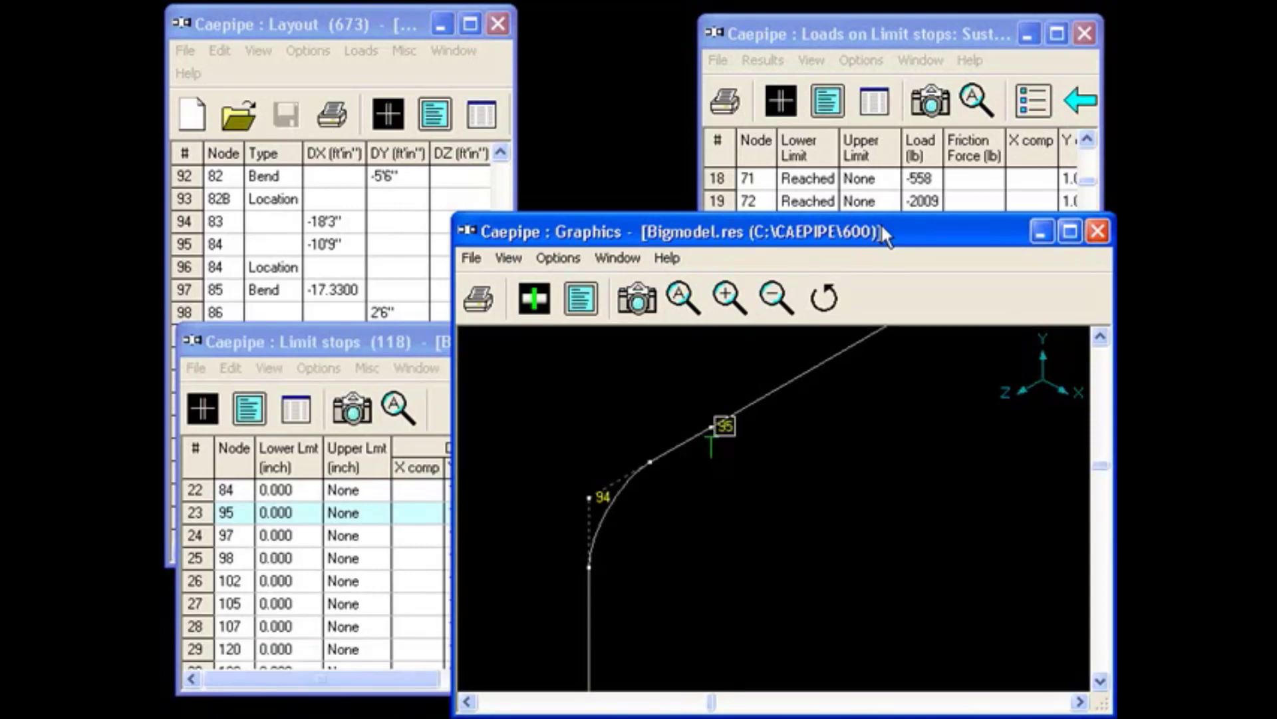
Activate the limit stop loads, Limit stops, Layout and Graphics windows in turn to compare how each identifies node 95.
click(900, 26)
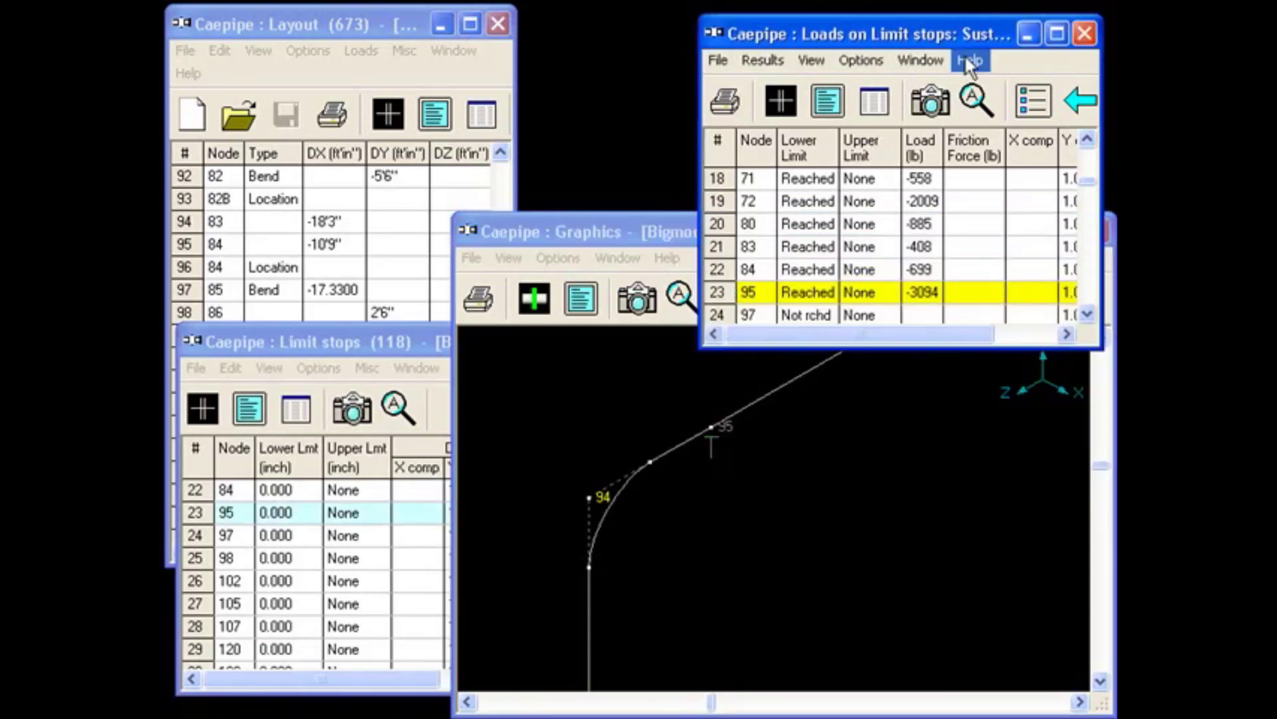
click(387, 339)
click(376, 26)
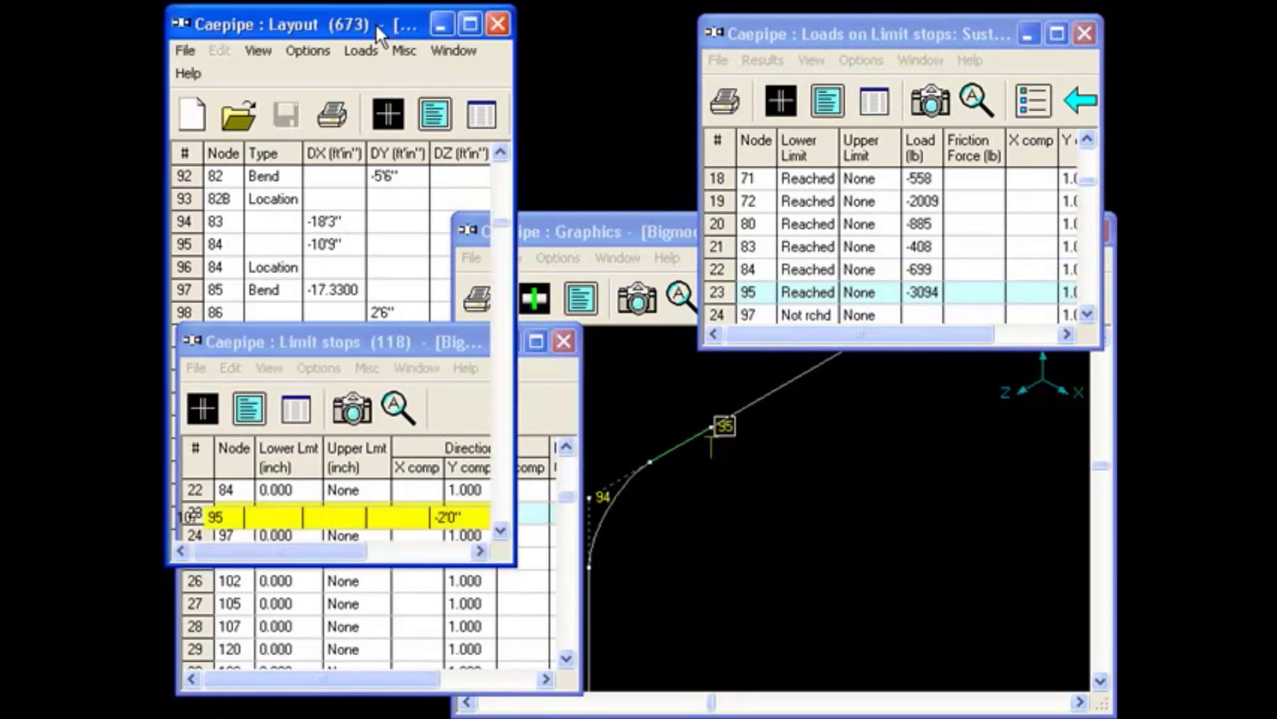
click(680, 230)
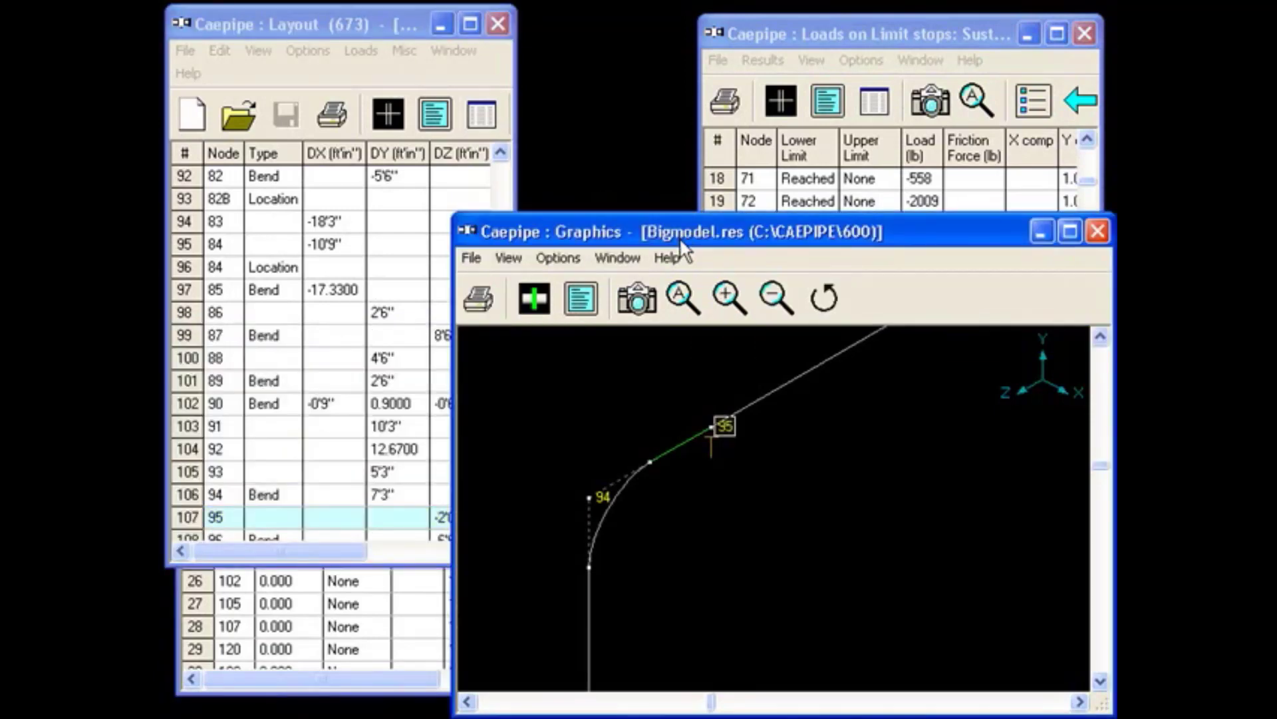
Zoom the Graphics view out to the surrounding piping and frame the region around node 95.
click(777, 298)
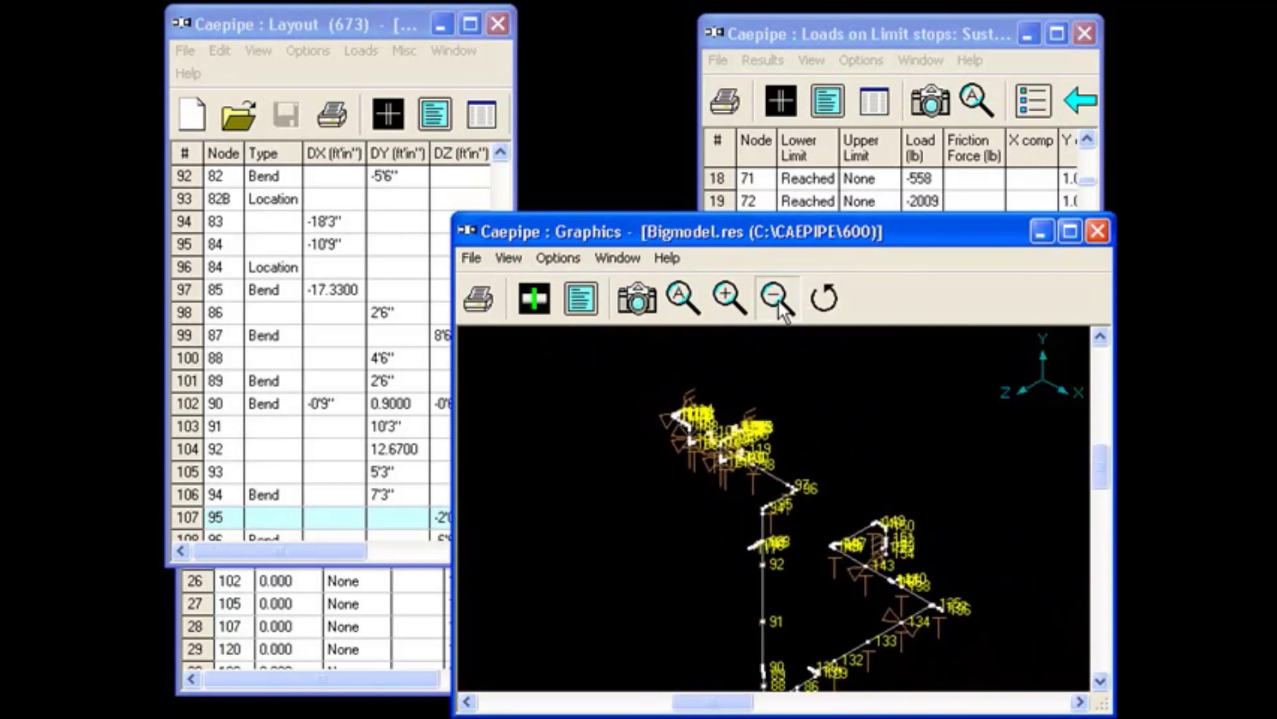
click(778, 303)
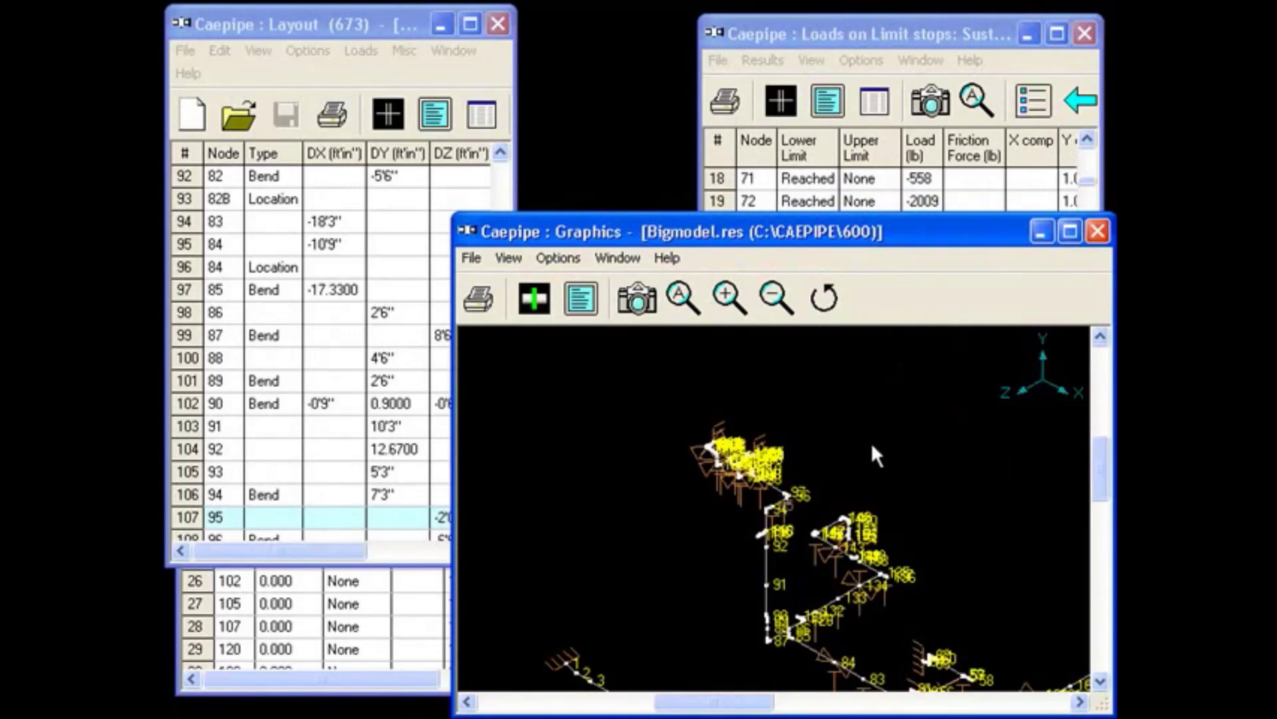
drag(865, 444, 705, 549)
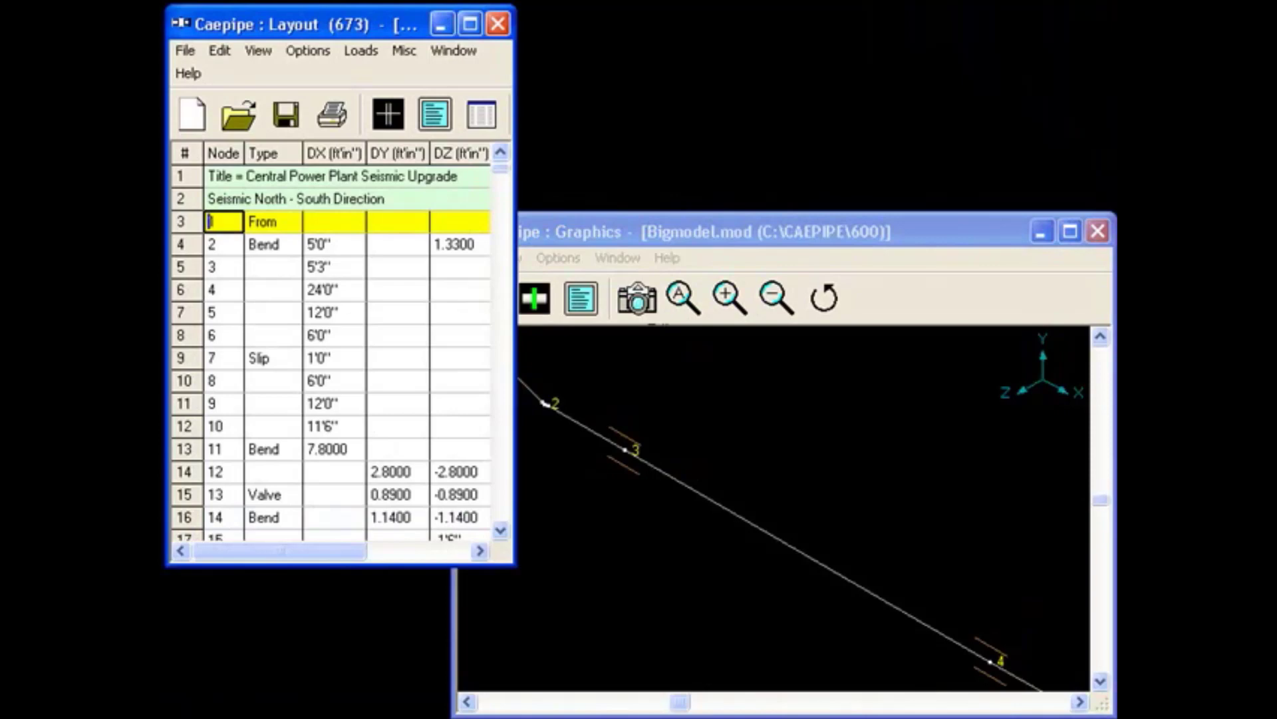
Find node 95 in the Layout of the Bigmodel.mod input model and open the list of limit stops.
key(ctrl+f)
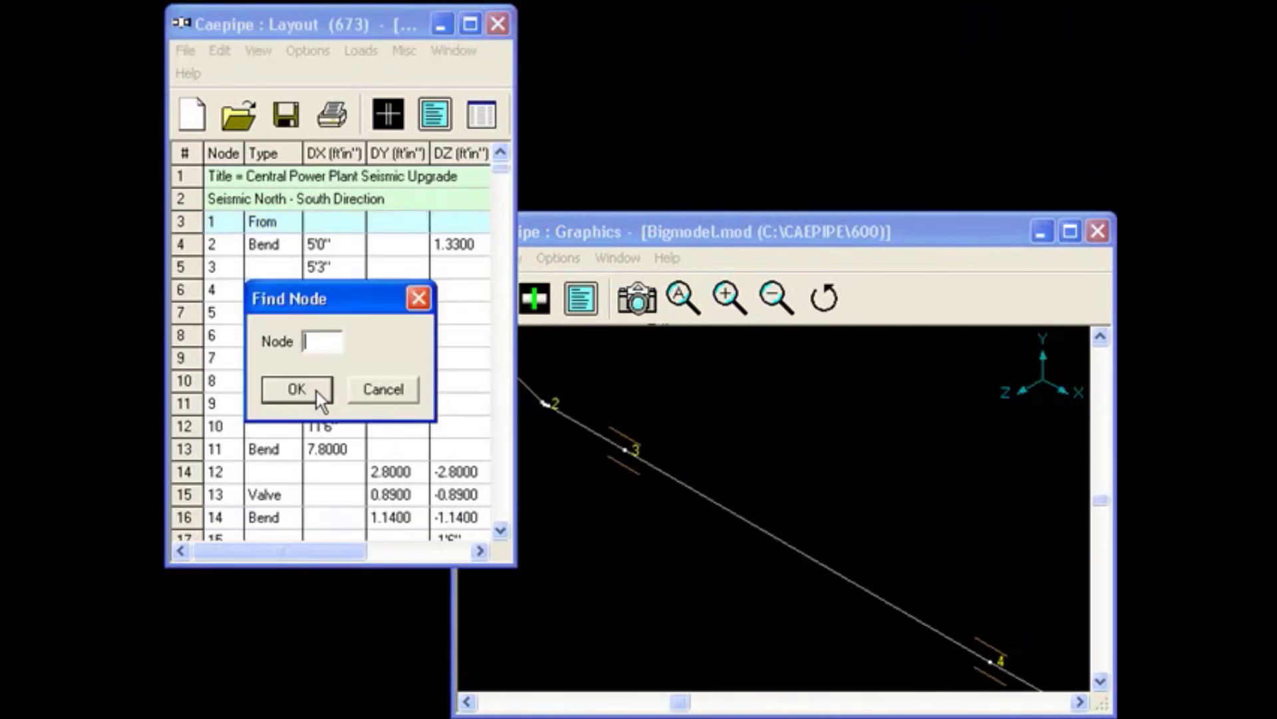
text(95)
click(316, 389)
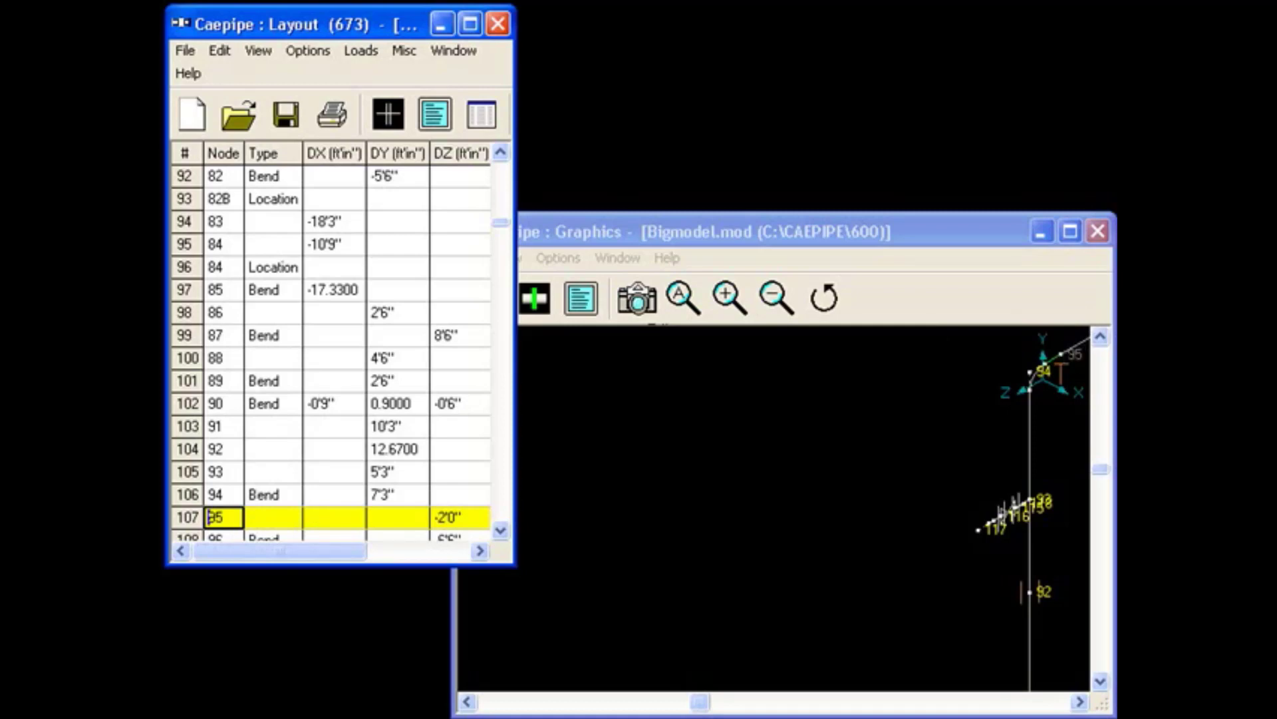
drag(812, 232, 812, 226)
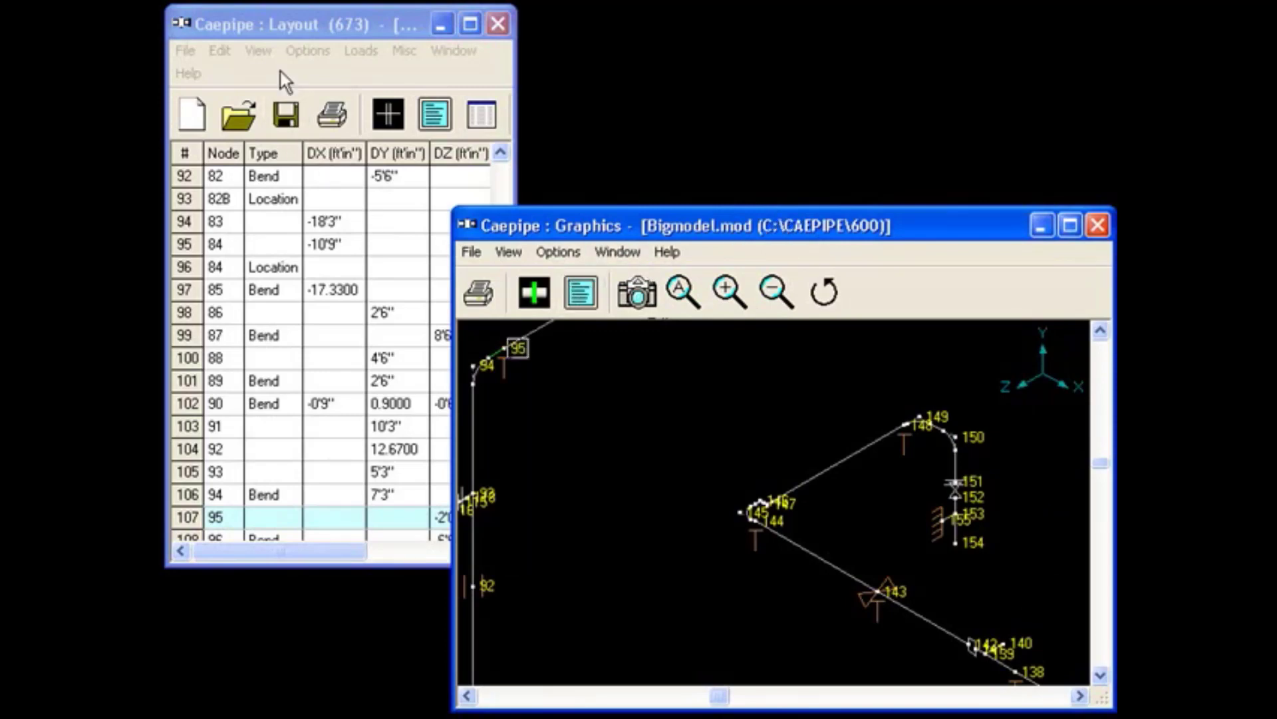
click(481, 114)
double_click(336, 333)
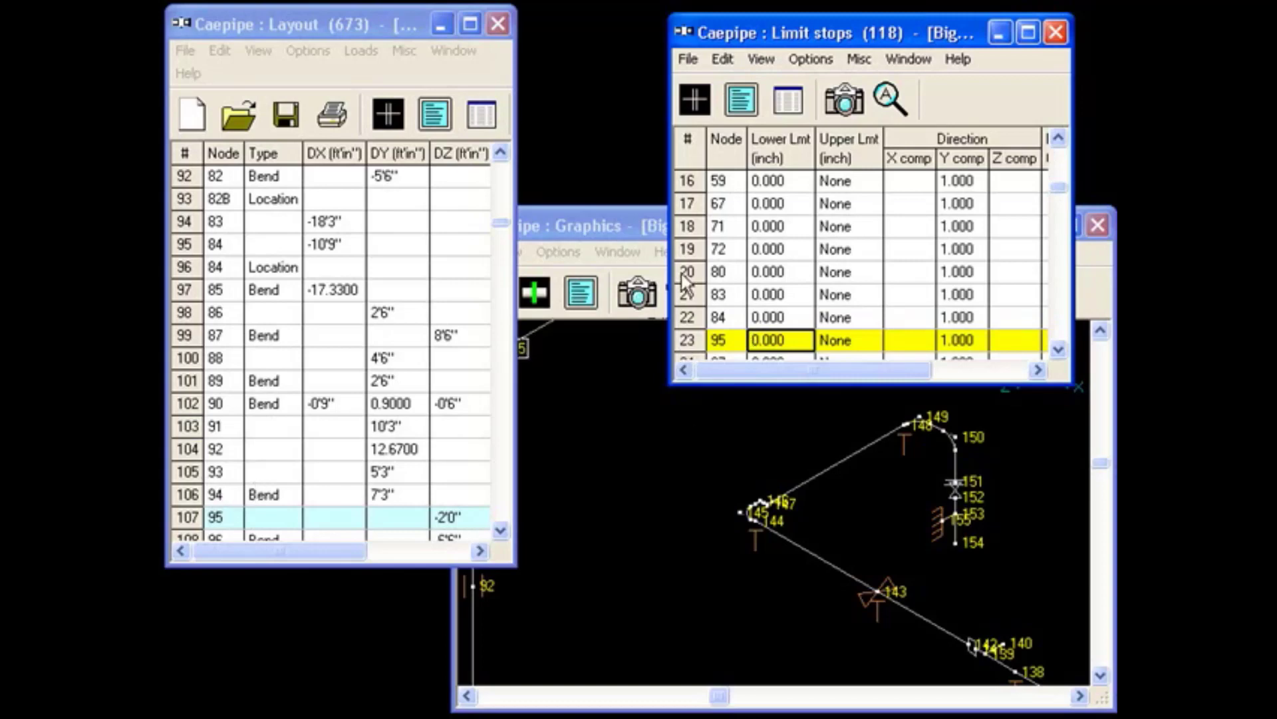
Enlarge the piping between nodes 94 and 97 in the Graphics window and return to node 95 in the Limit stops list.
click(617, 224)
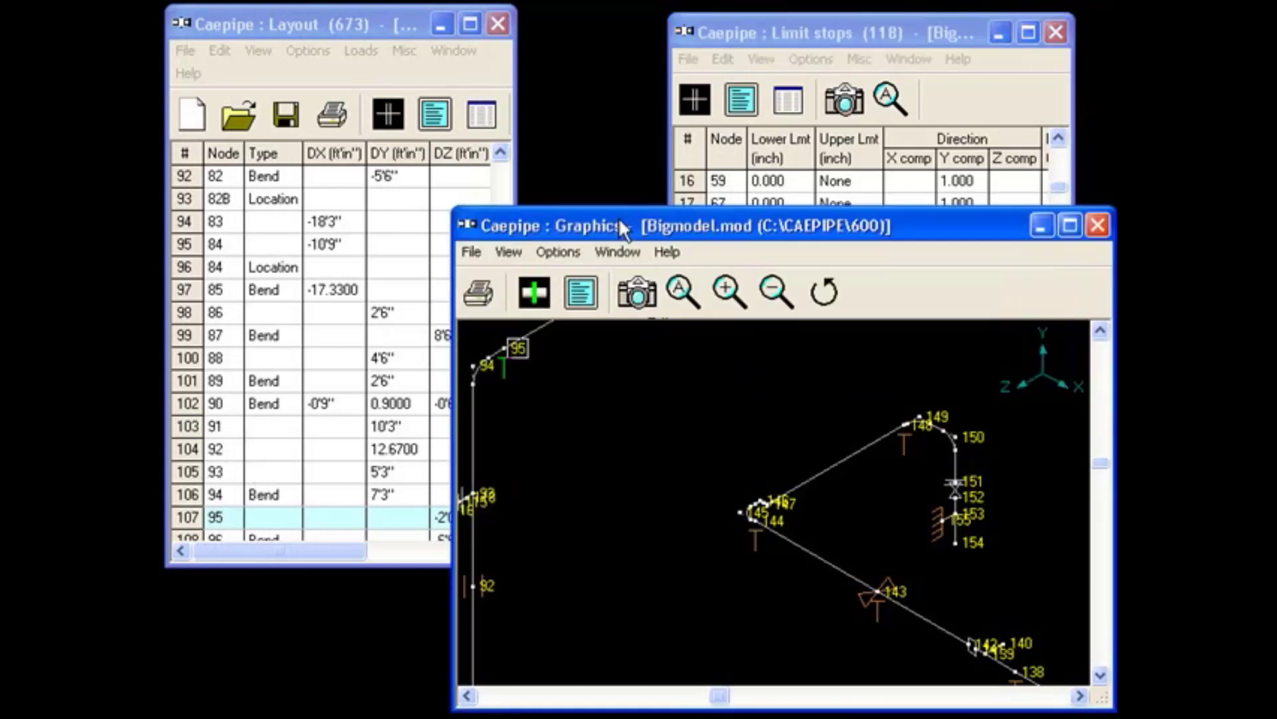
click(772, 291)
mouse_move(774, 417)
mouse_down()
mouse_move(613, 407)
mouse_move(519, 340)
mouse_up()
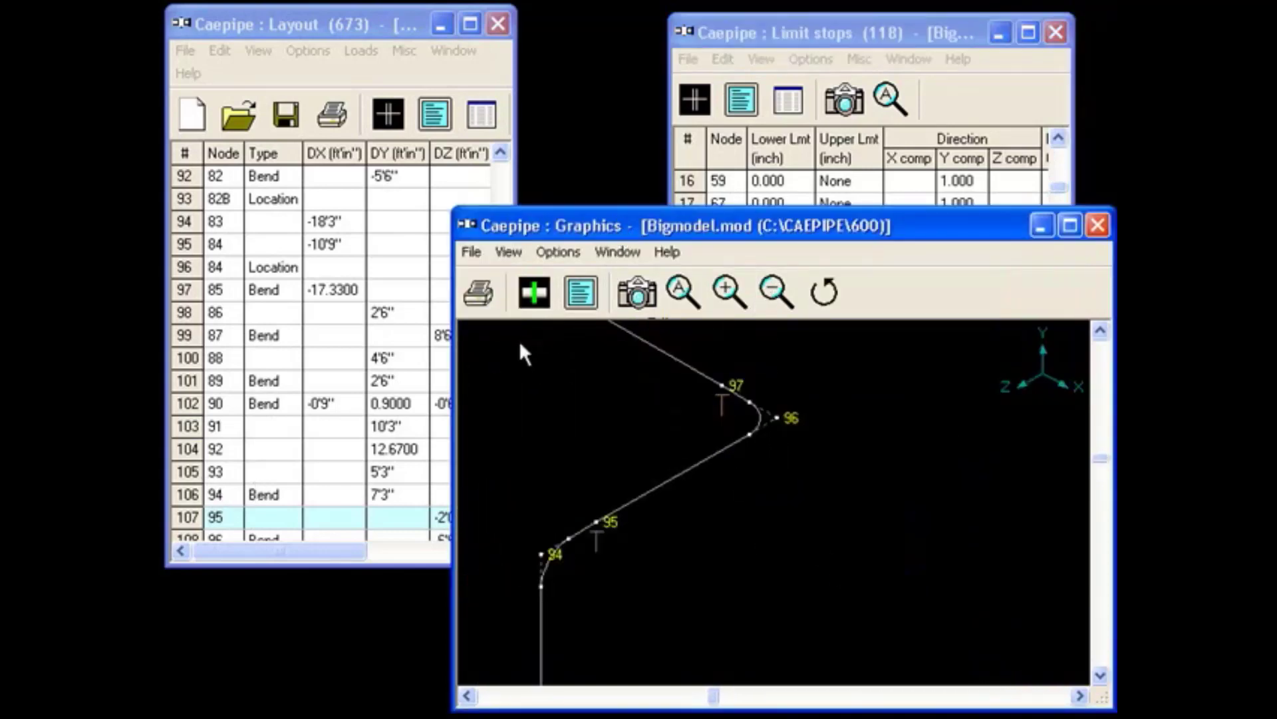
click(925, 32)
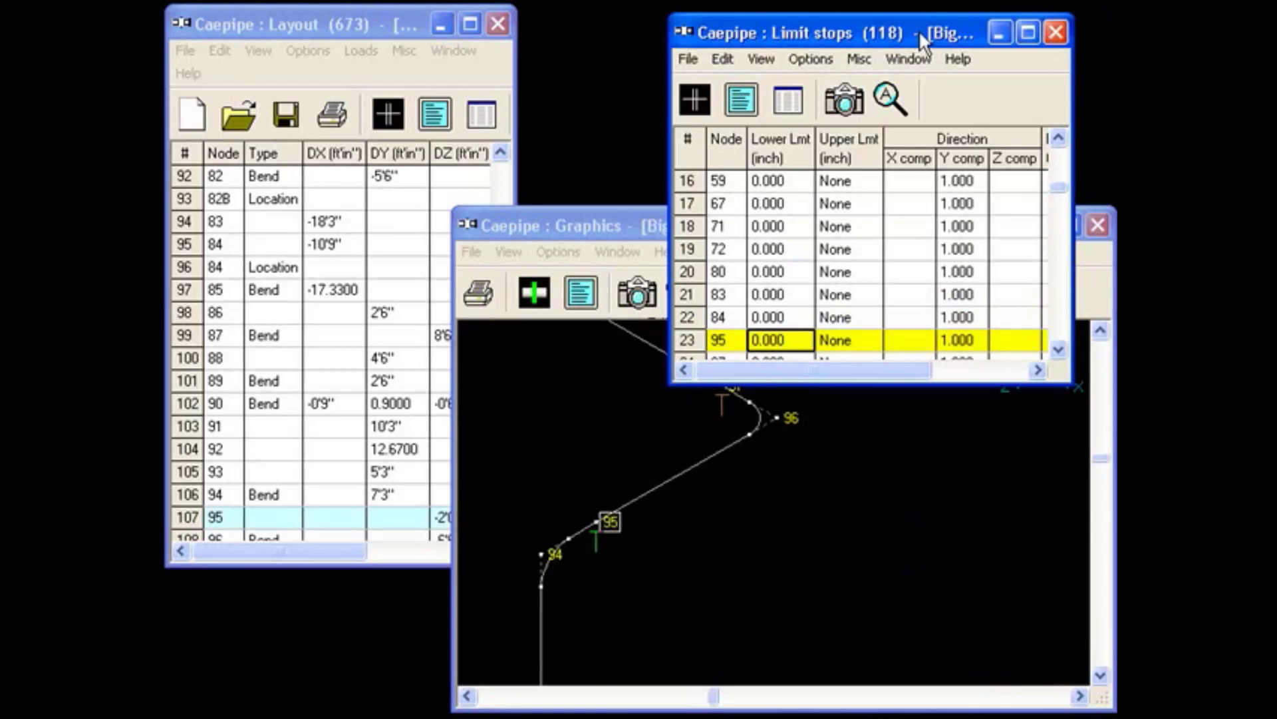
Set the upper limit of the limit stop at node 95 to 0.5 inch.
double_click(763, 340)
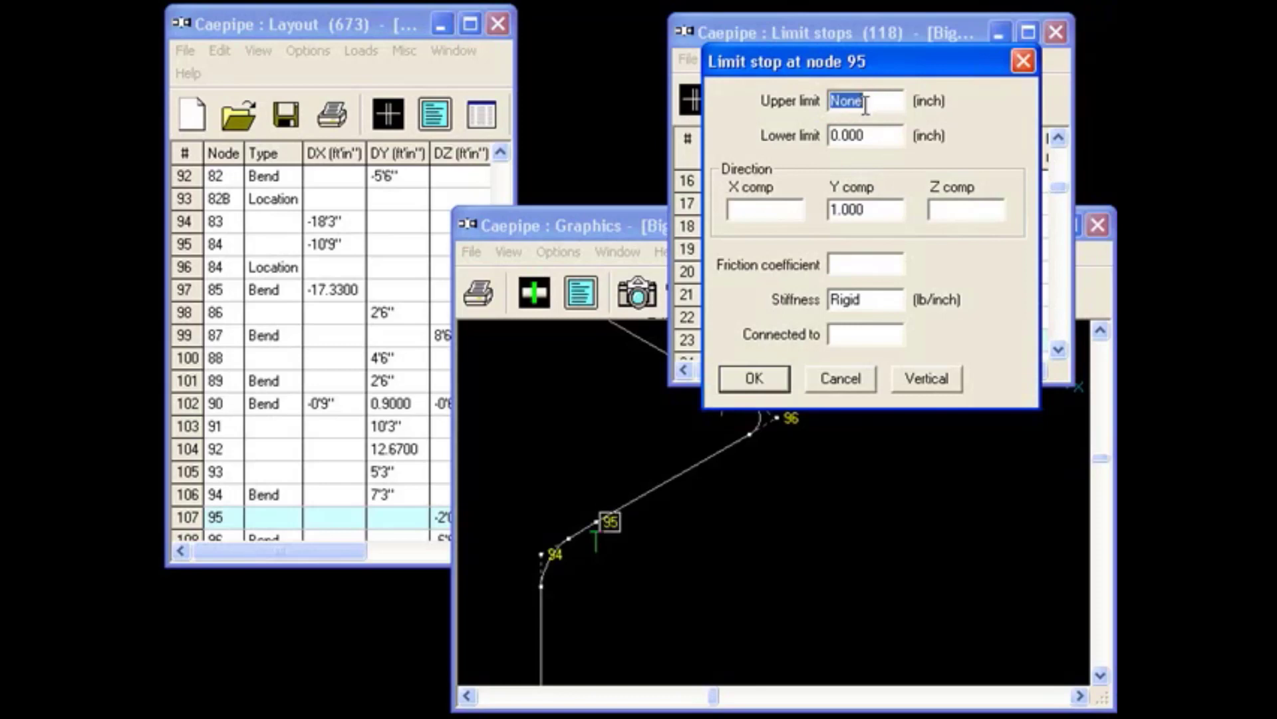
text(0.5)
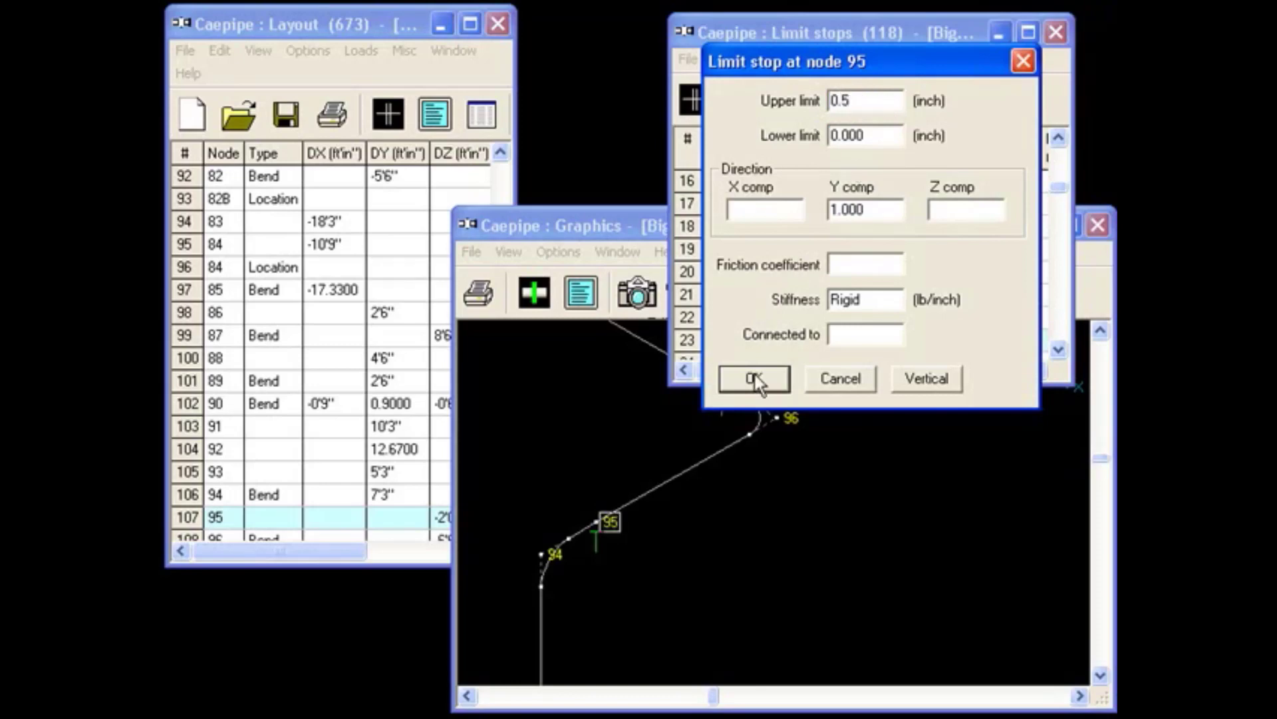
click(755, 379)
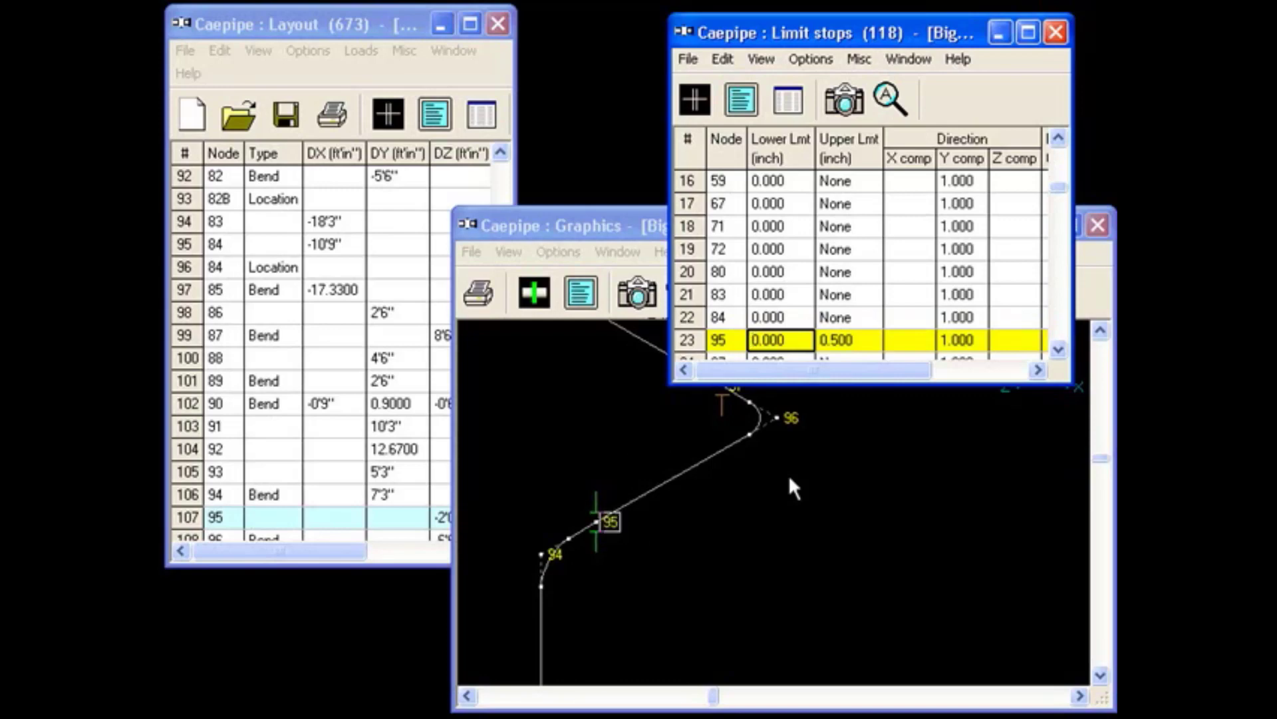
Edit the limit stop at node 95 from the Graphics window and set its upper limit to None.
double_click(637, 528)
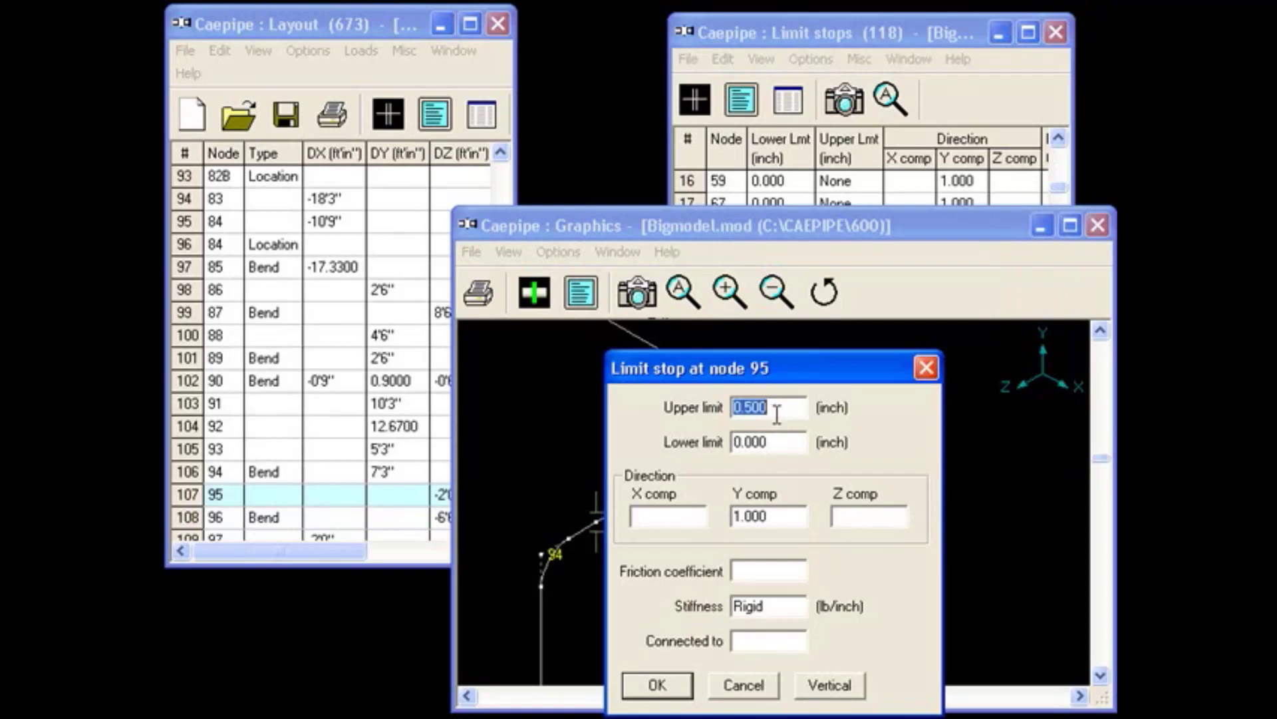
text(n)
key(Return)
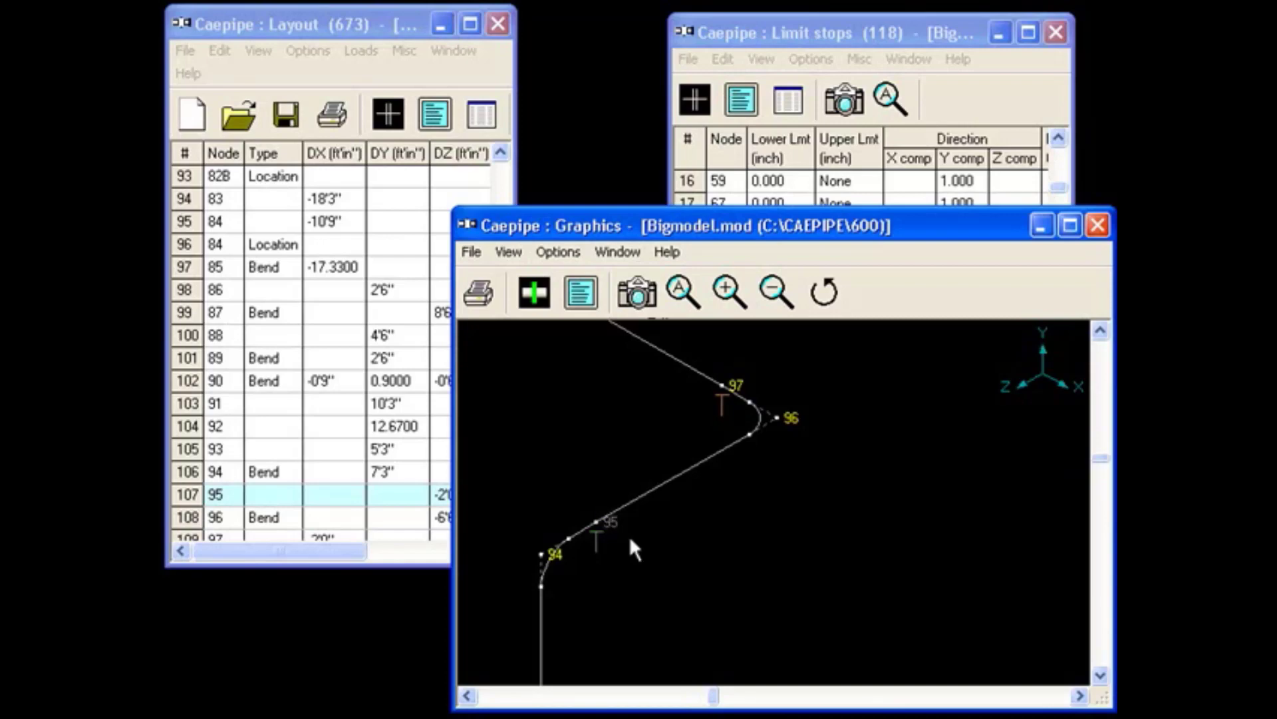
Return to the first rows of the Layout table and list the model's anchors.
click(382, 24)
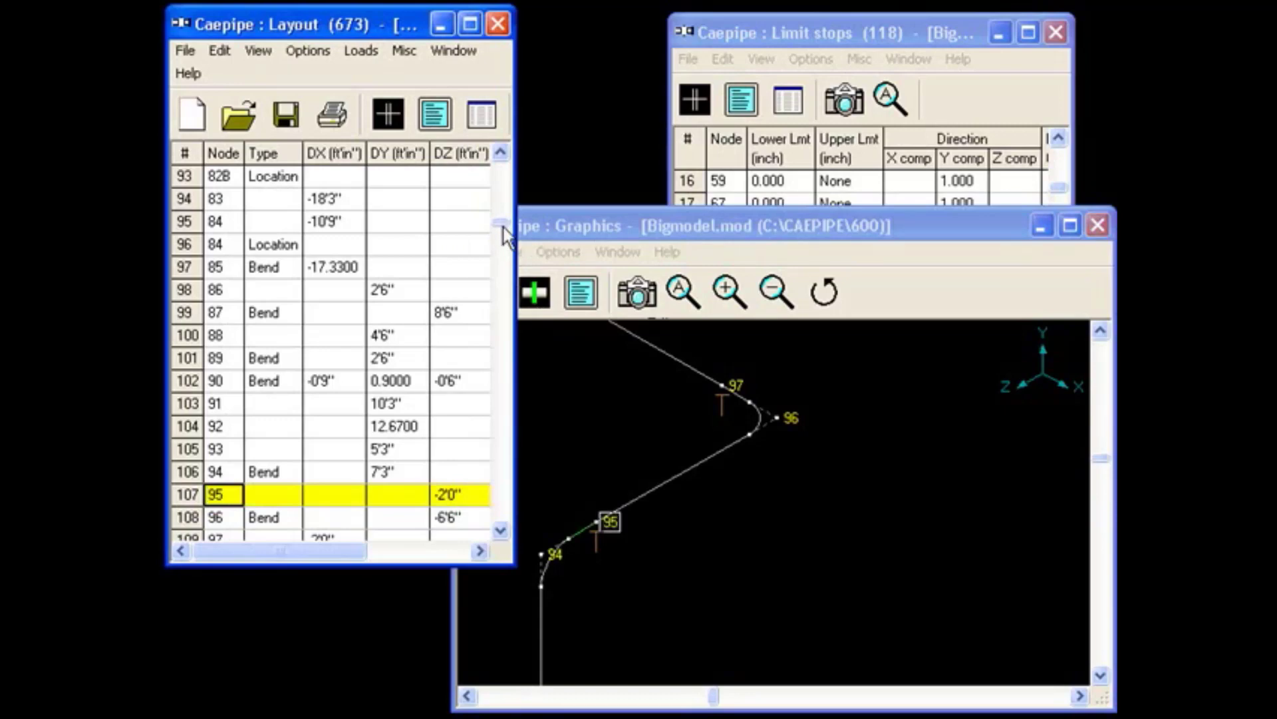
drag(503, 226, 504, 176)
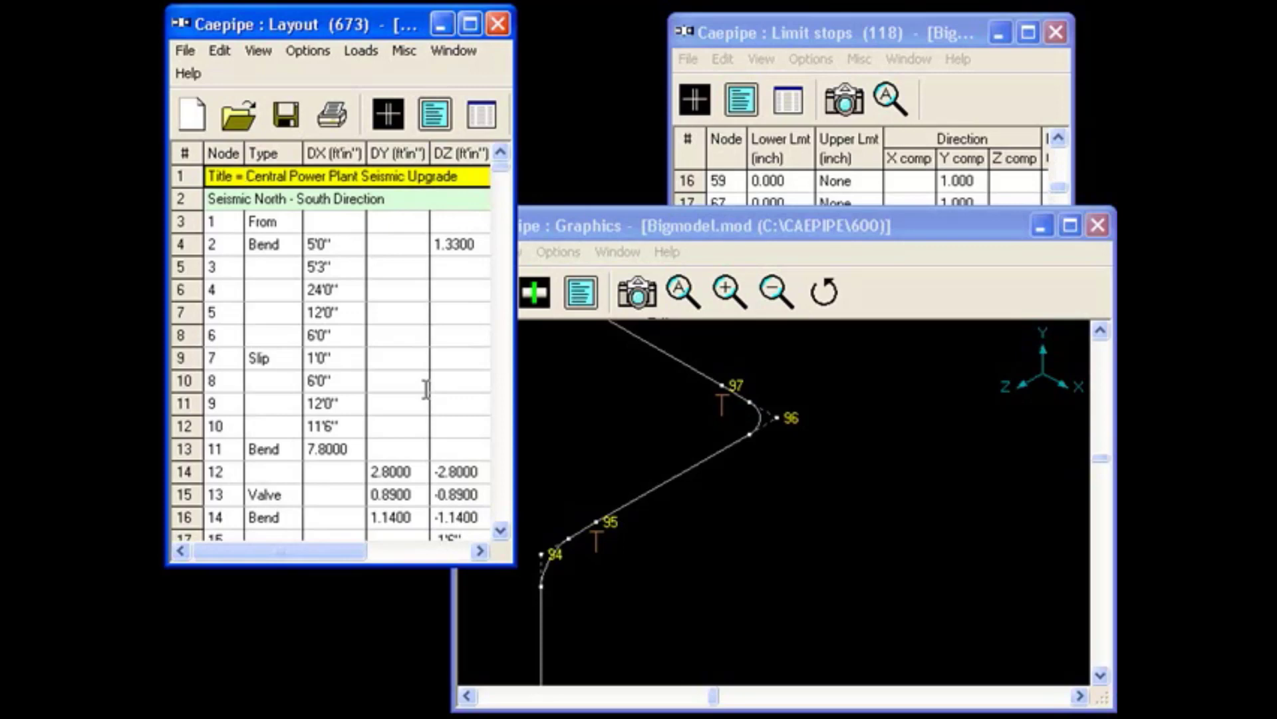
click(481, 114)
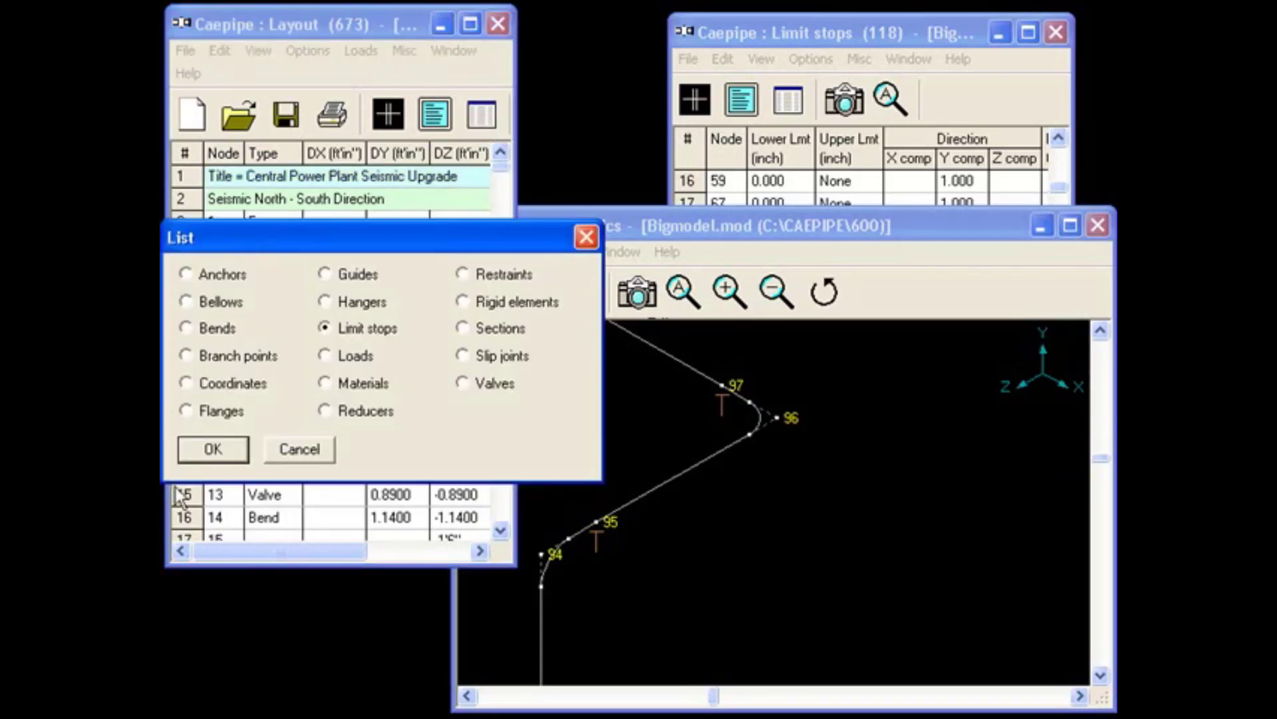
double_click(208, 278)
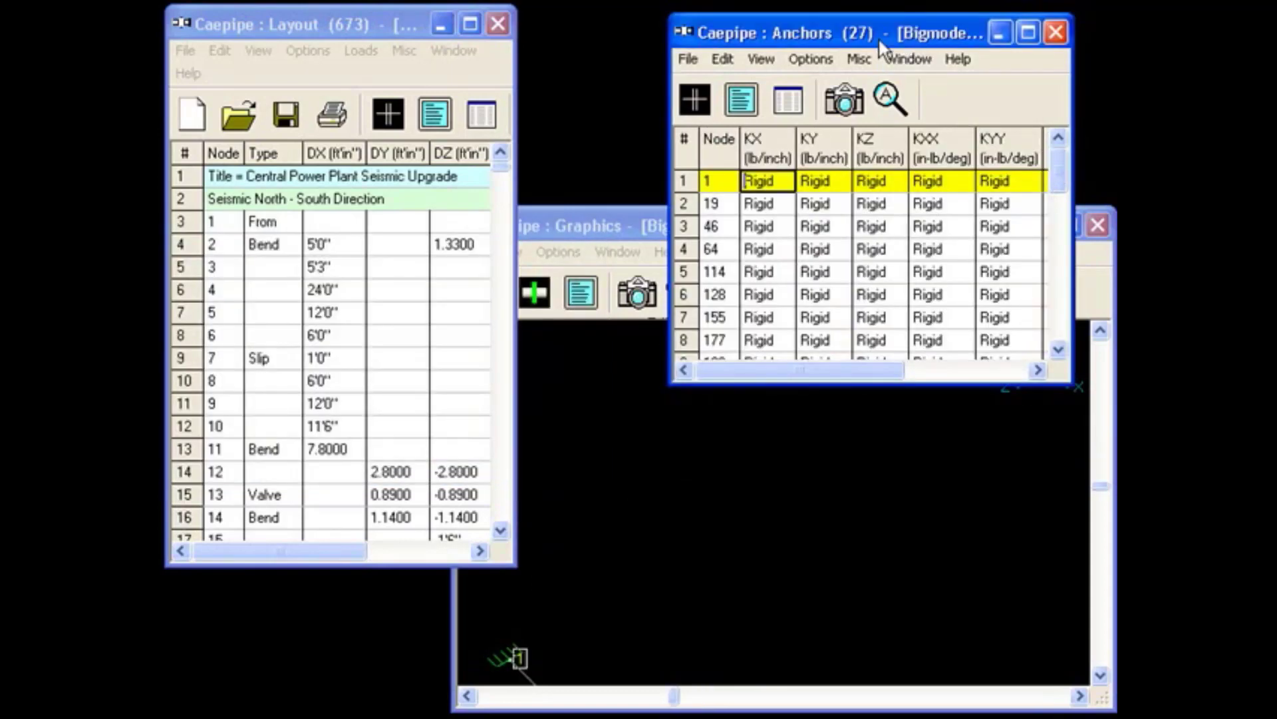
Switch the List window to the bends and to the branch points.
click(481, 114)
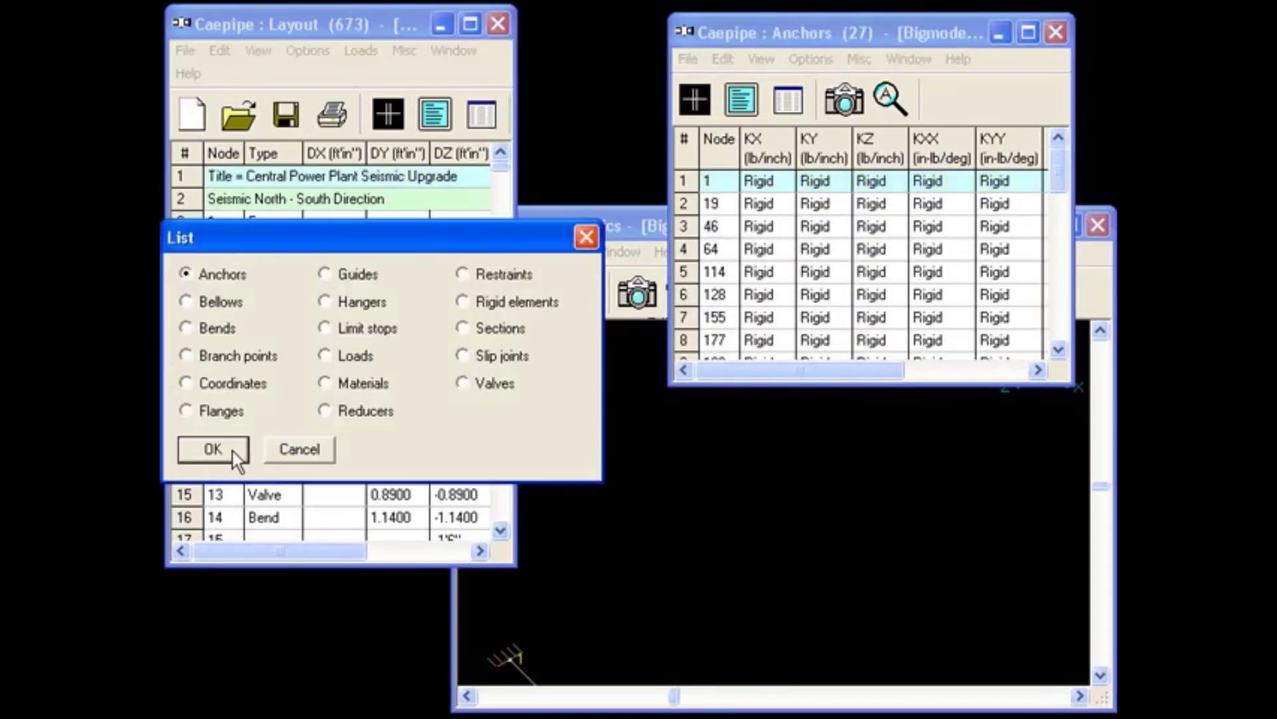
double_click(208, 331)
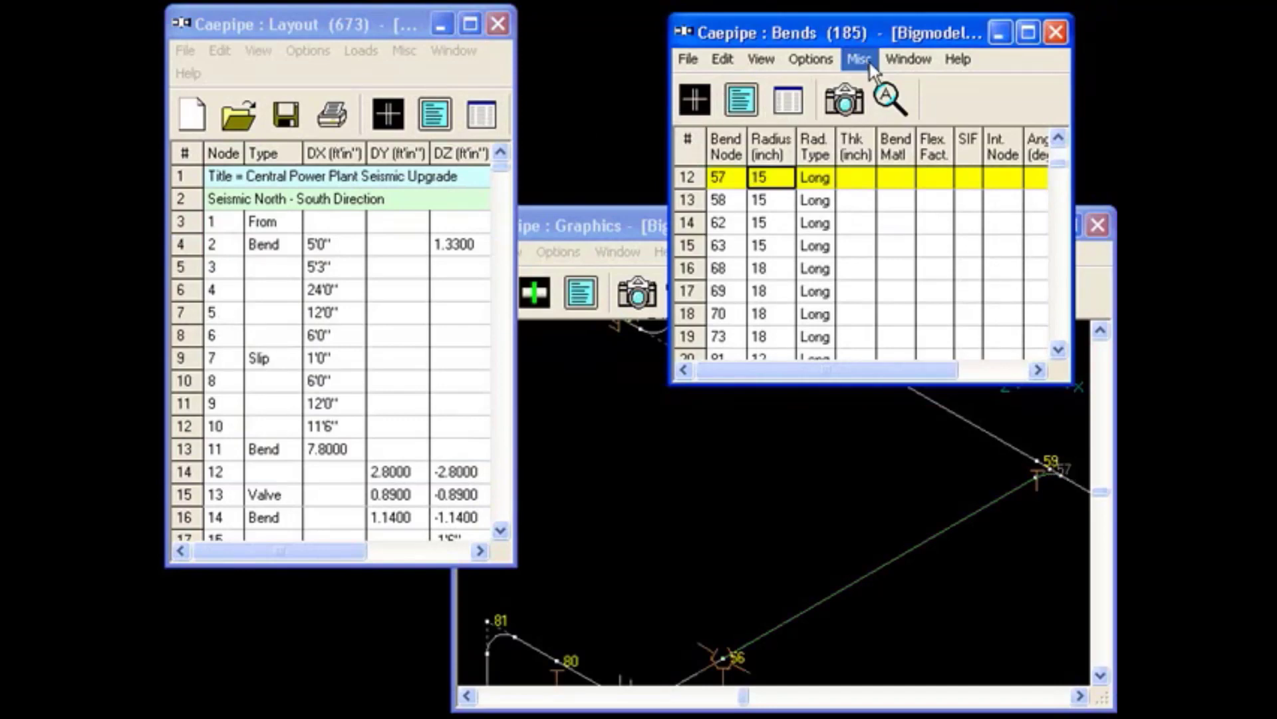
click(476, 114)
click(479, 120)
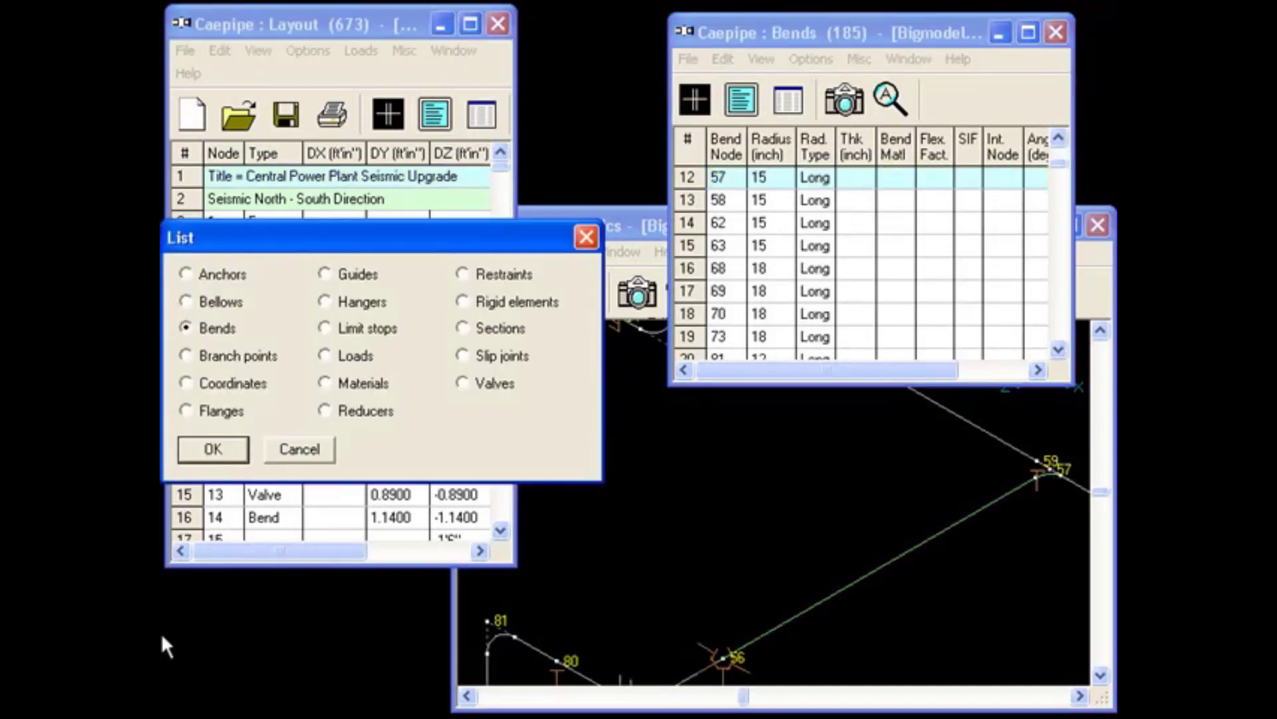
double_click(248, 358)
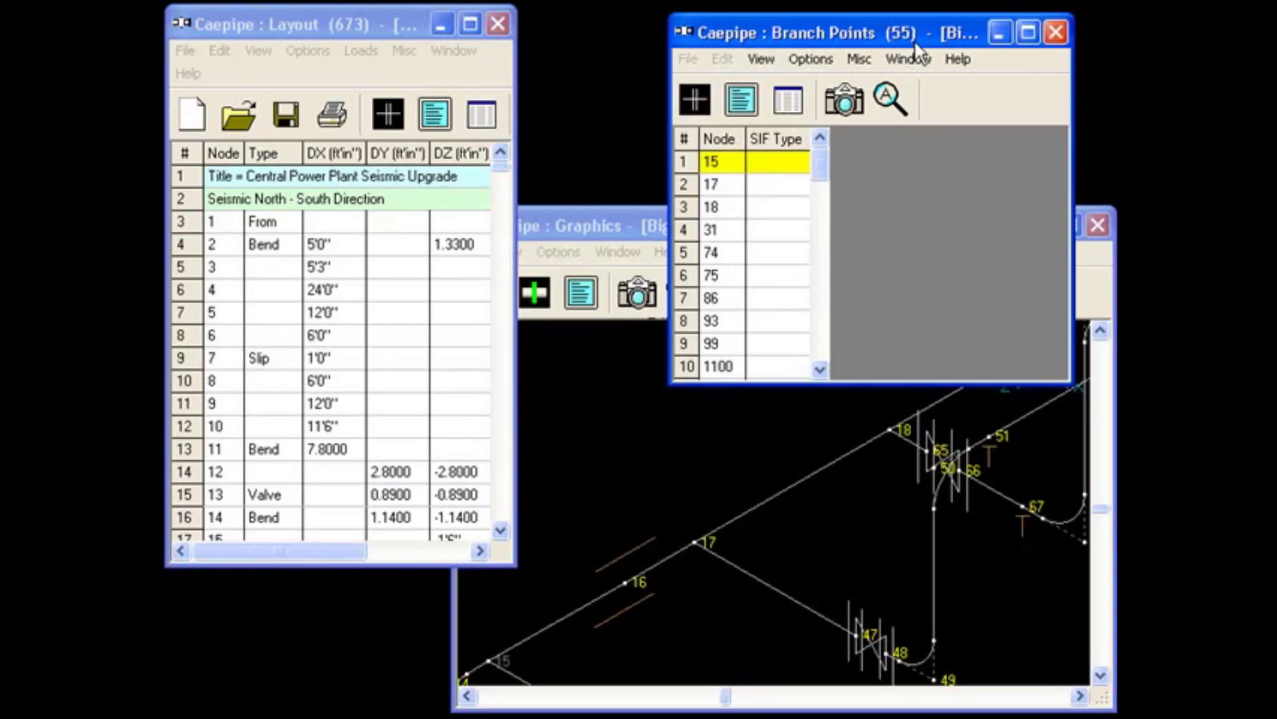
Show the flanges in the List window and switch it to the limit stops.
click(481, 114)
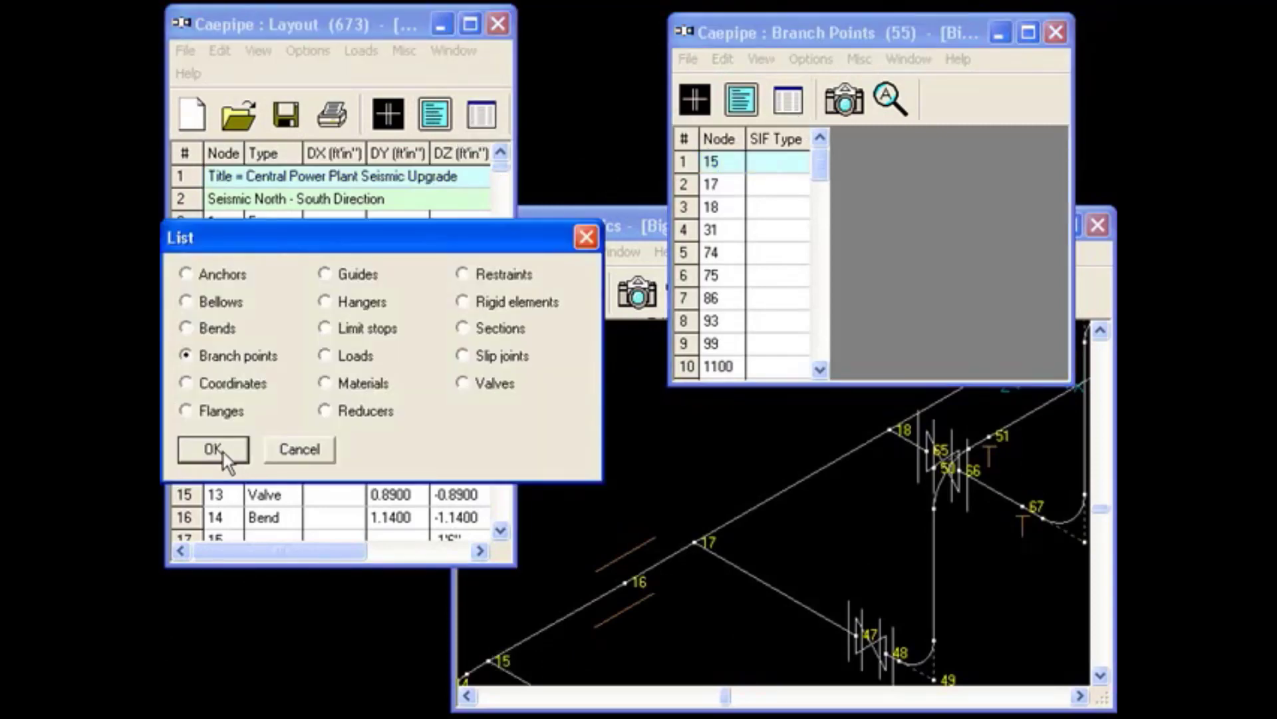
double_click(216, 411)
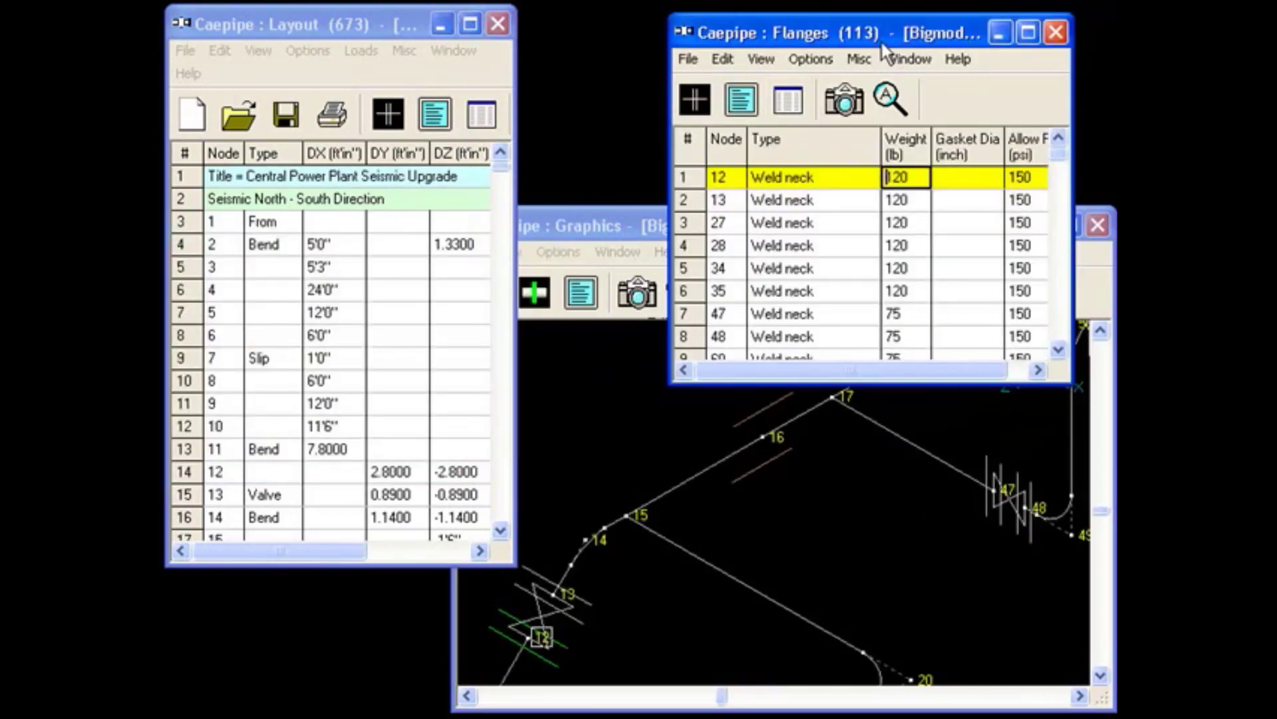
click(482, 119)
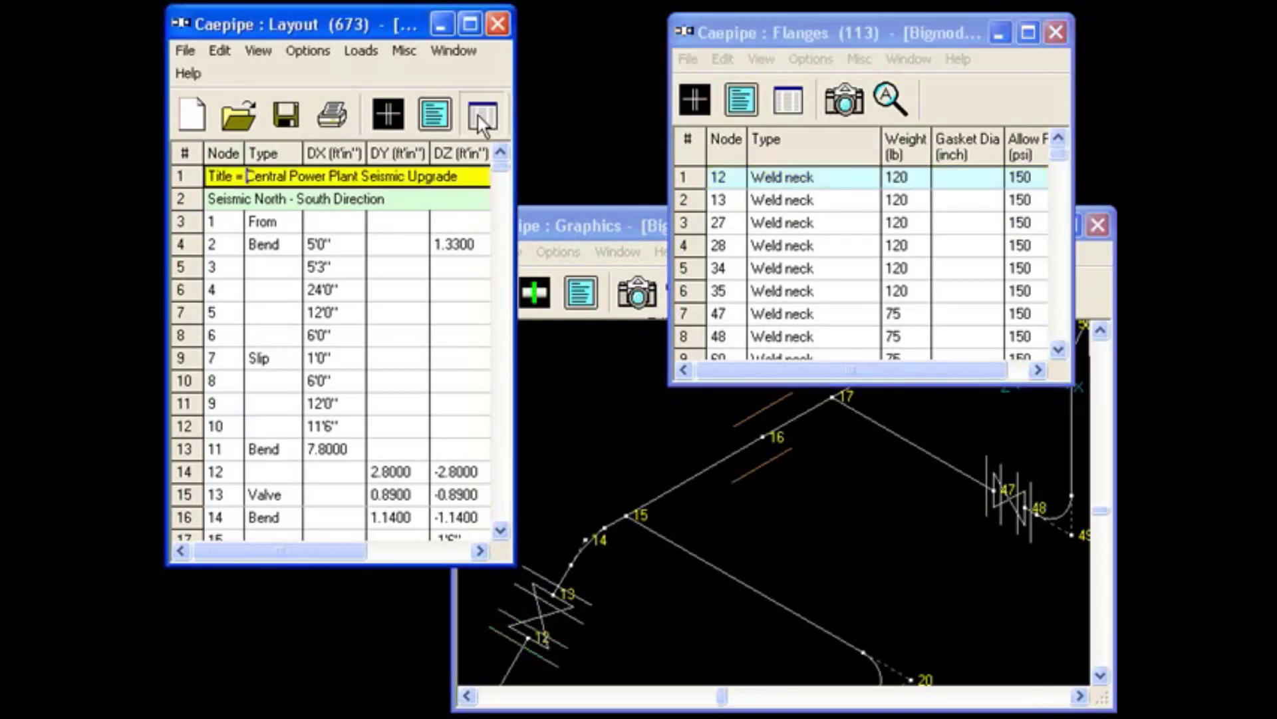
click(482, 117)
click(332, 330)
key(Return)
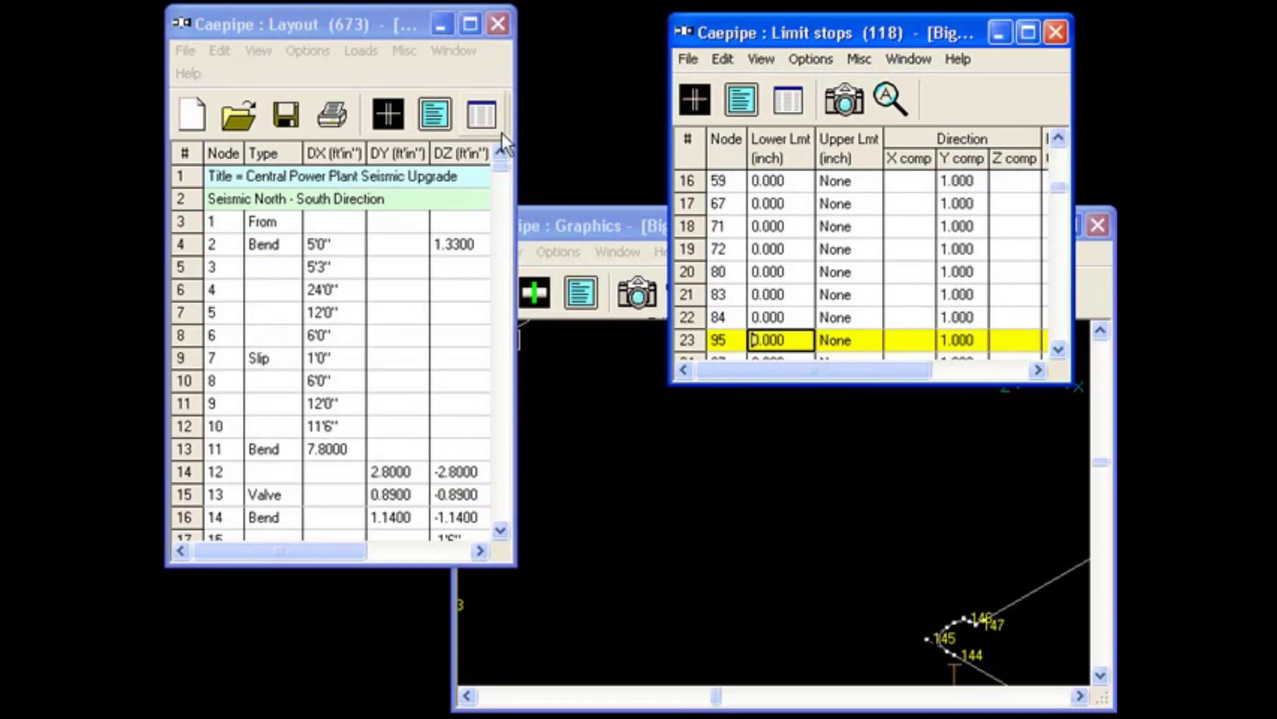
Switch the List window from the limit stops to the model's valves.
click(482, 117)
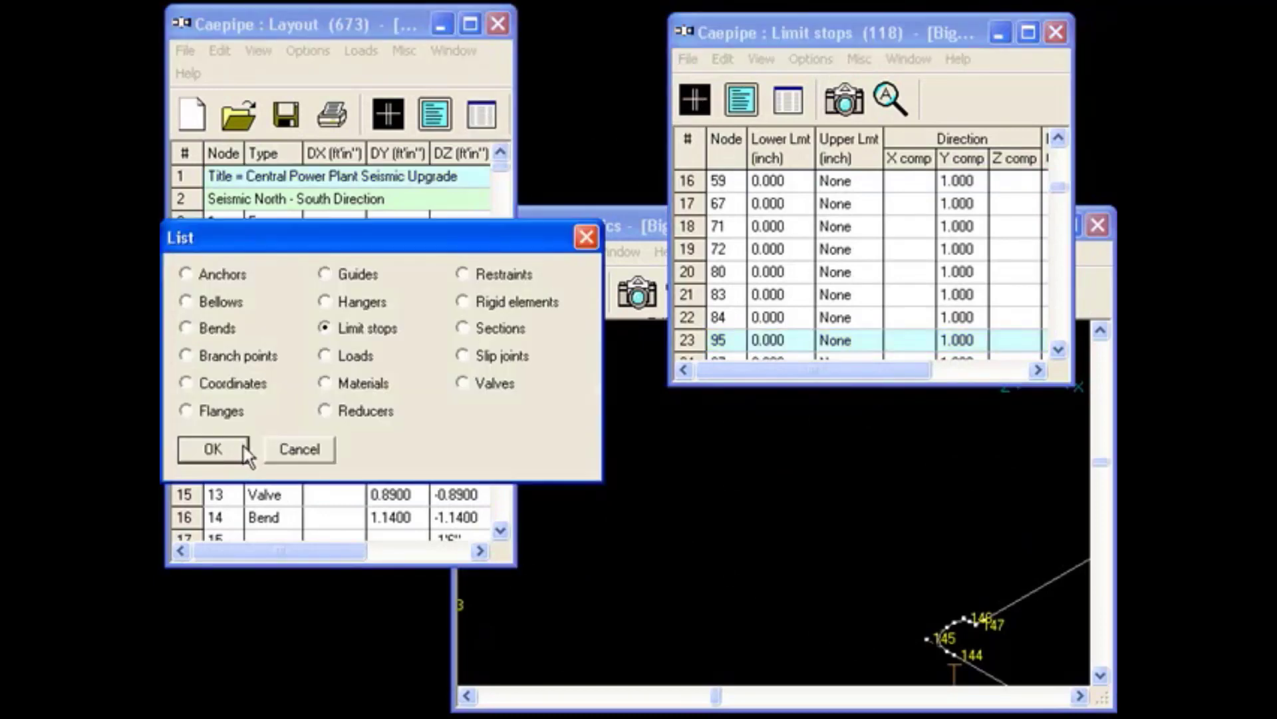
double_click(486, 384)
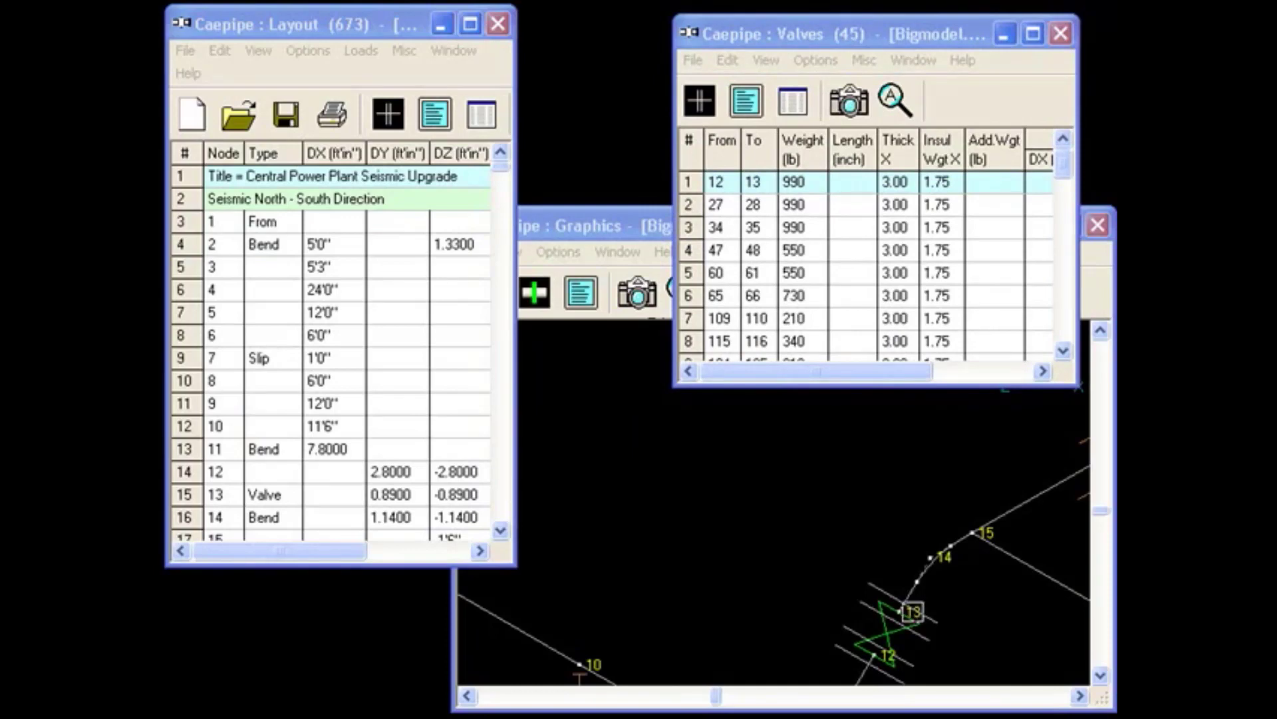
Return to the Layout window and add modal analysis to the load cases.
click(336, 21)
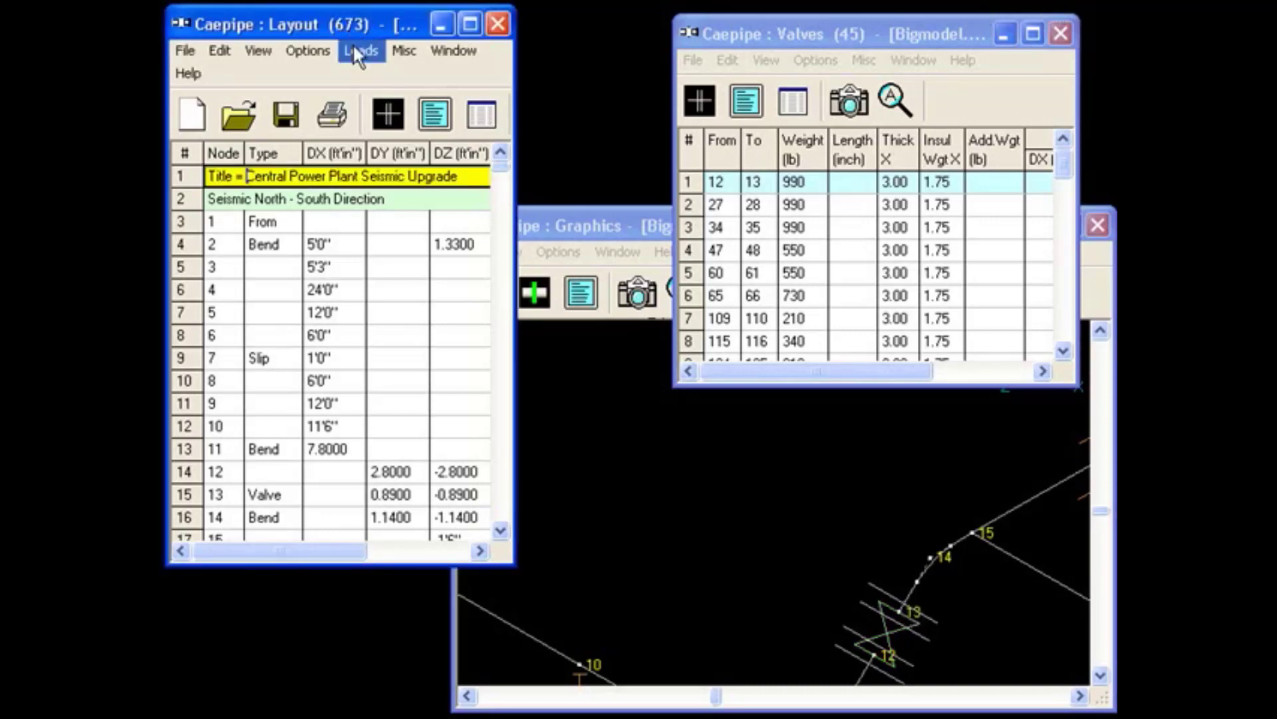
click(351, 46)
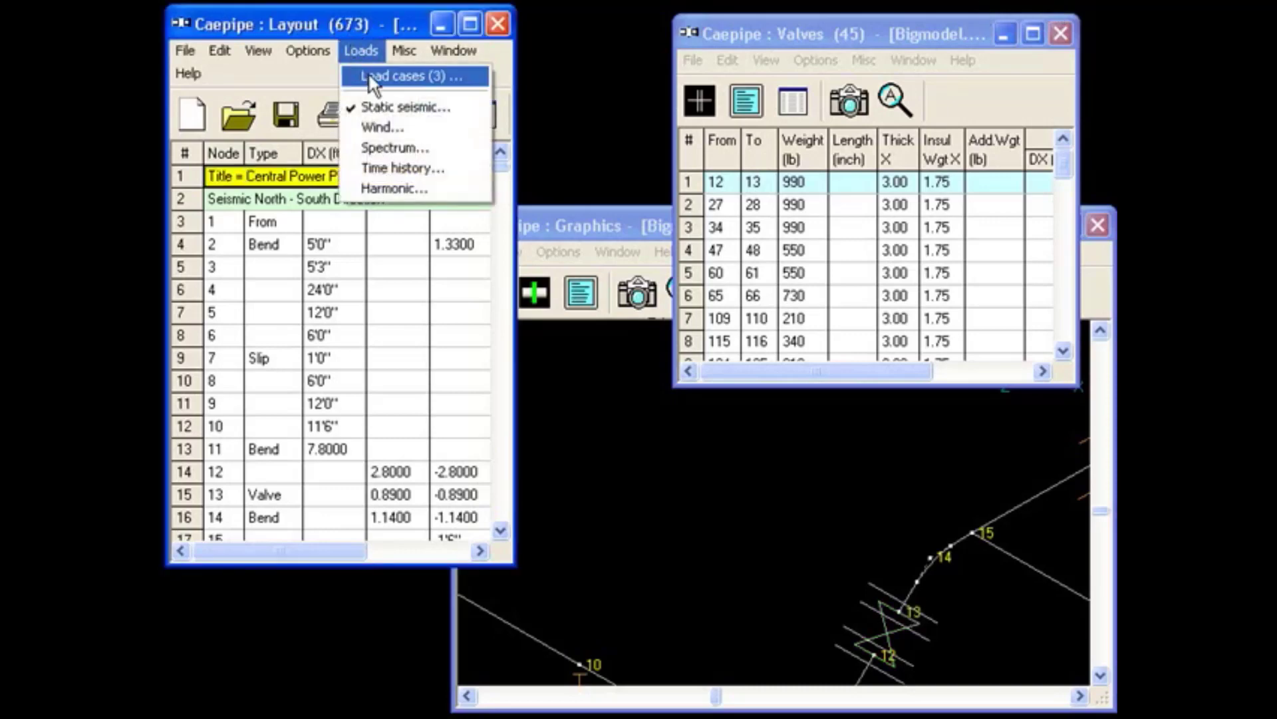
click(369, 74)
click(236, 401)
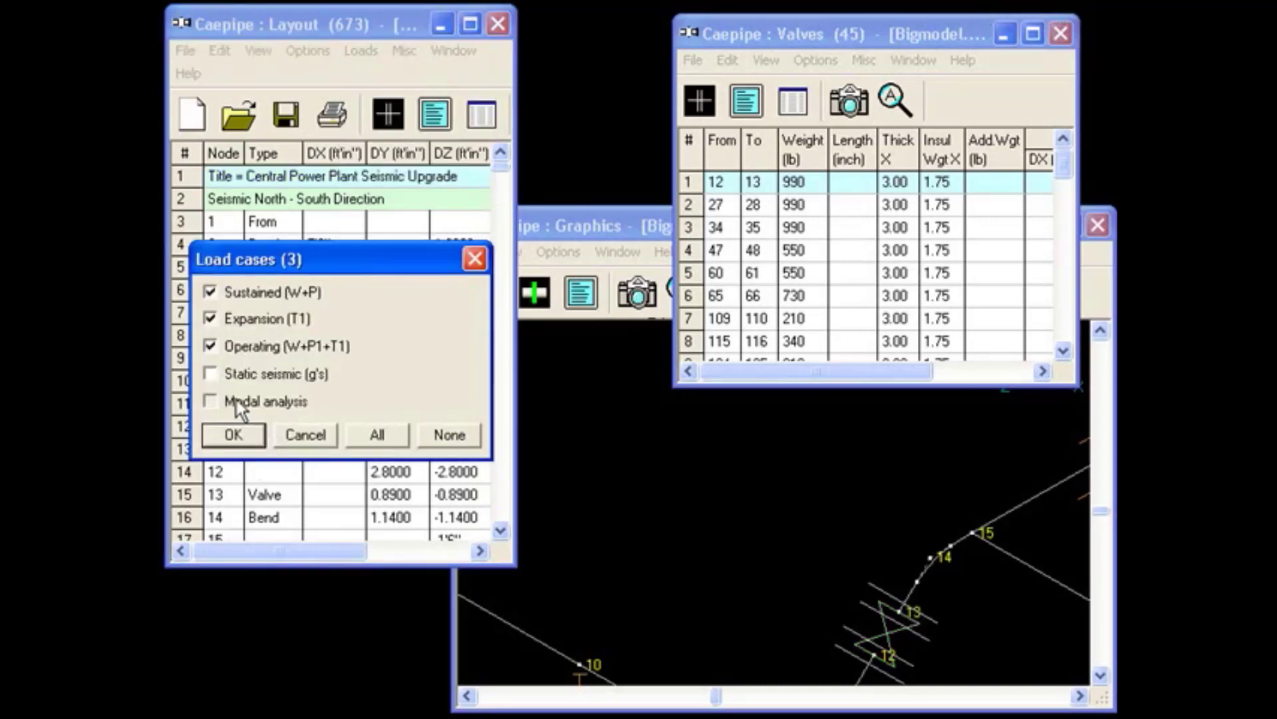
click(232, 435)
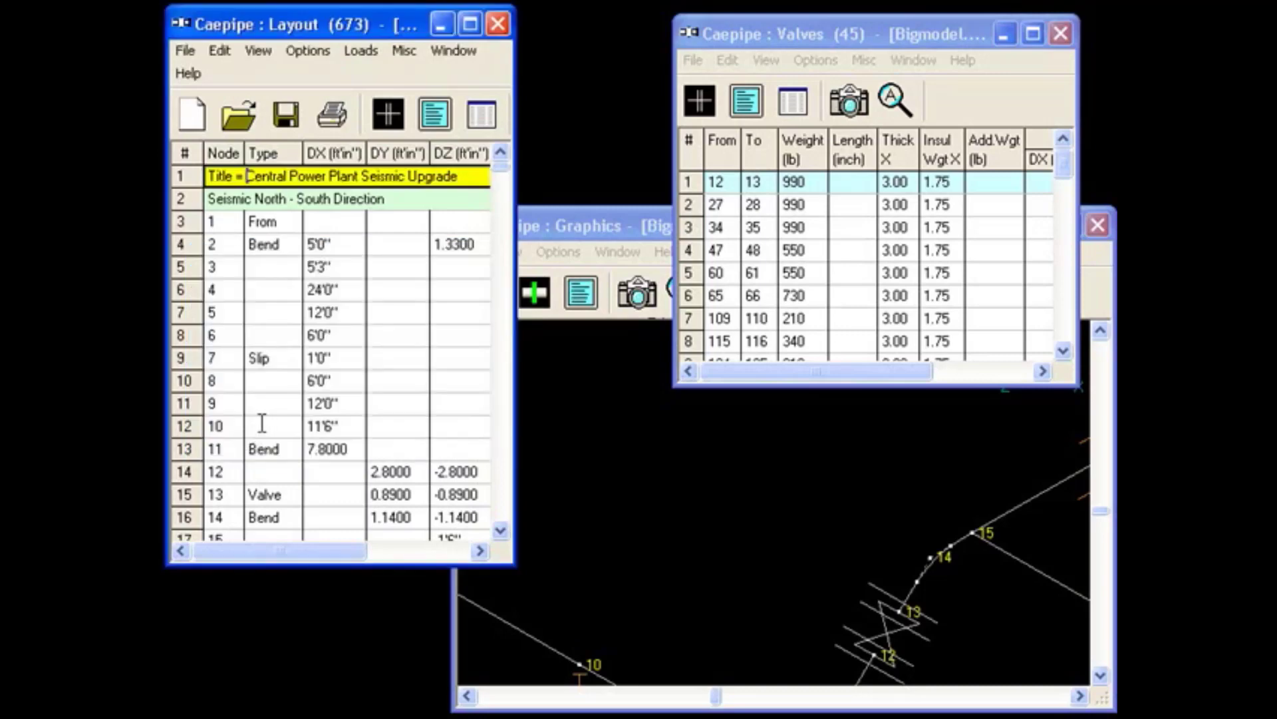
Set the dynamic analysis options to a cut-off frequency of 9999 Hz and 99 modes.
click(301, 44)
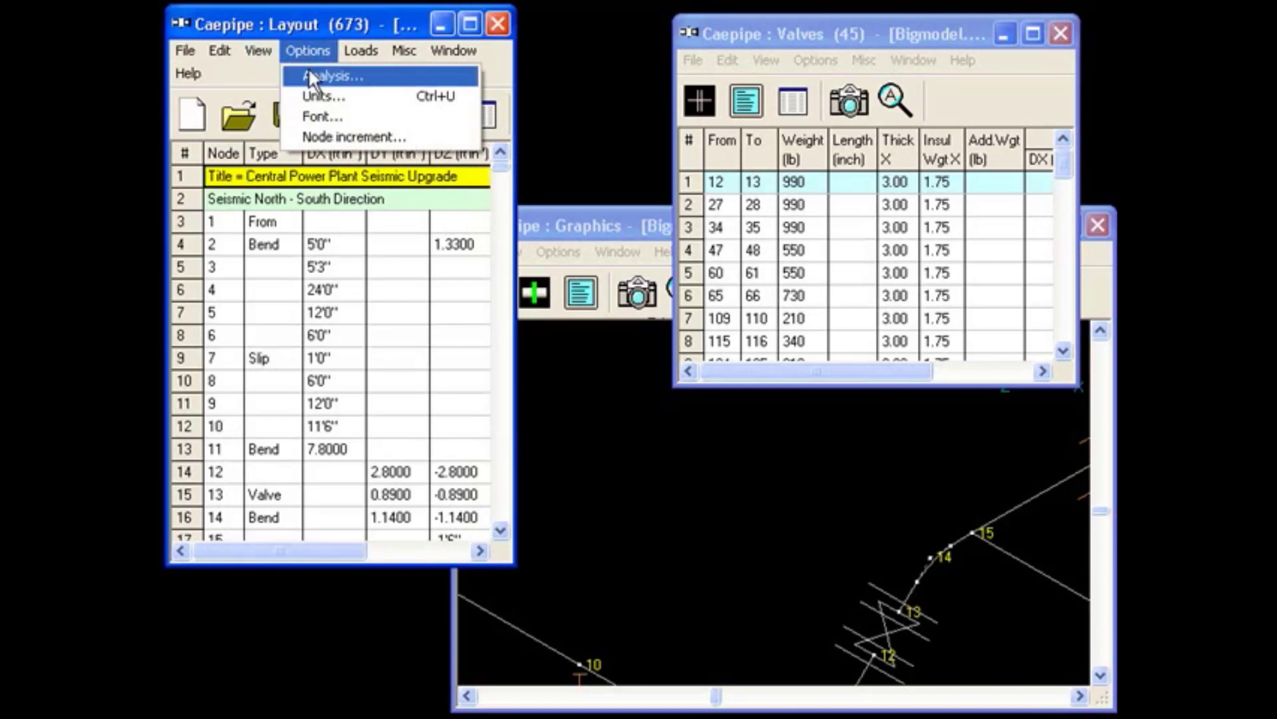
click(308, 67)
click(411, 221)
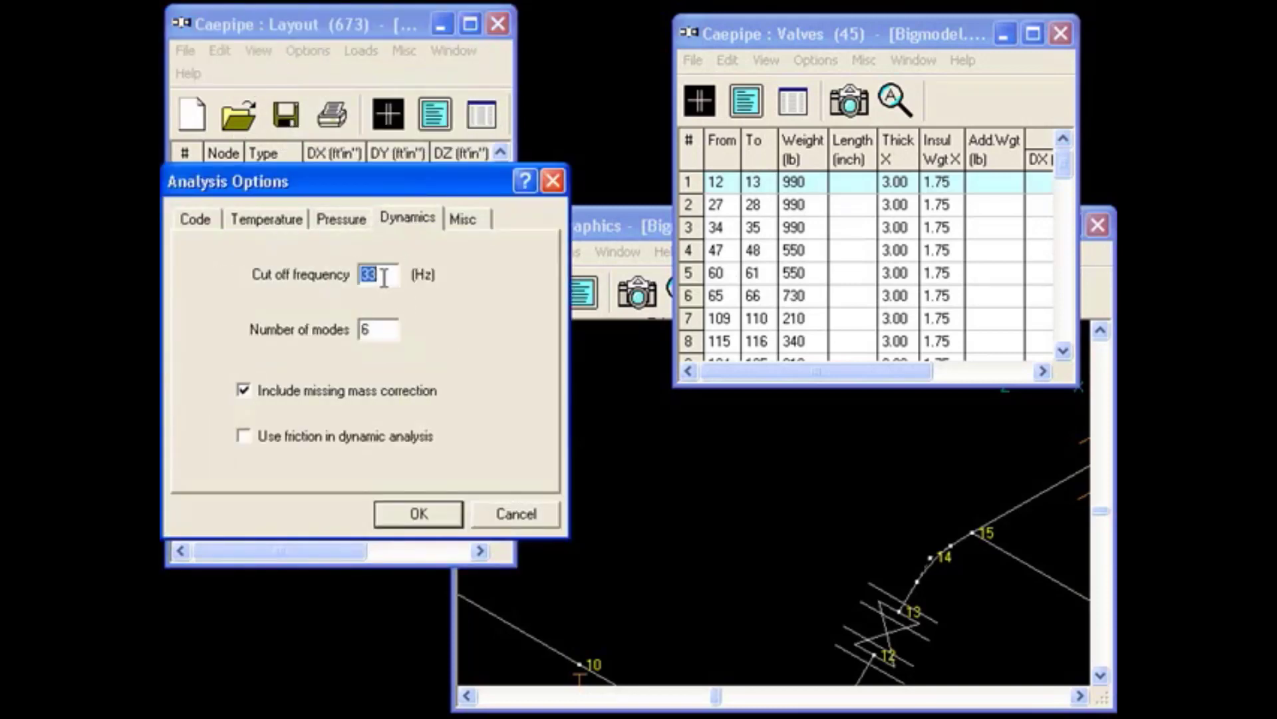
text(9999)
key(Tab)
key(BackSpace)
text(99)
click(434, 514)
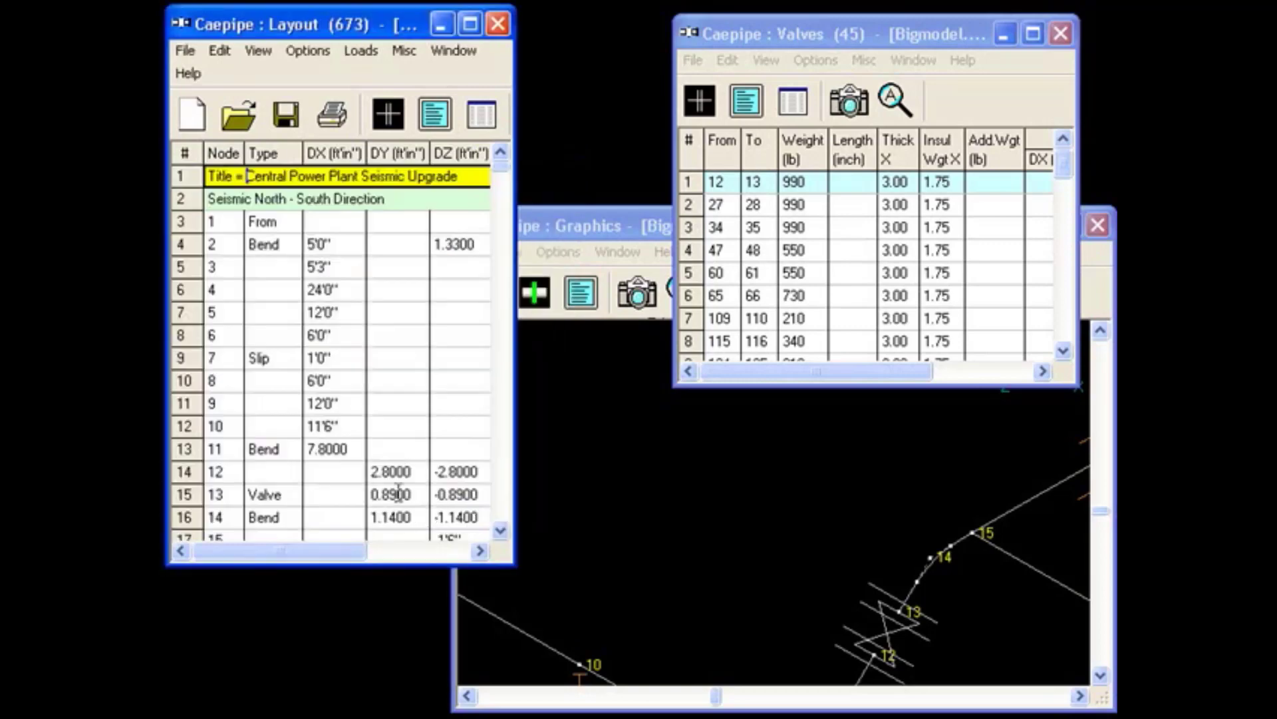
Save the model and run its analysis.
click(181, 51)
click(225, 186)
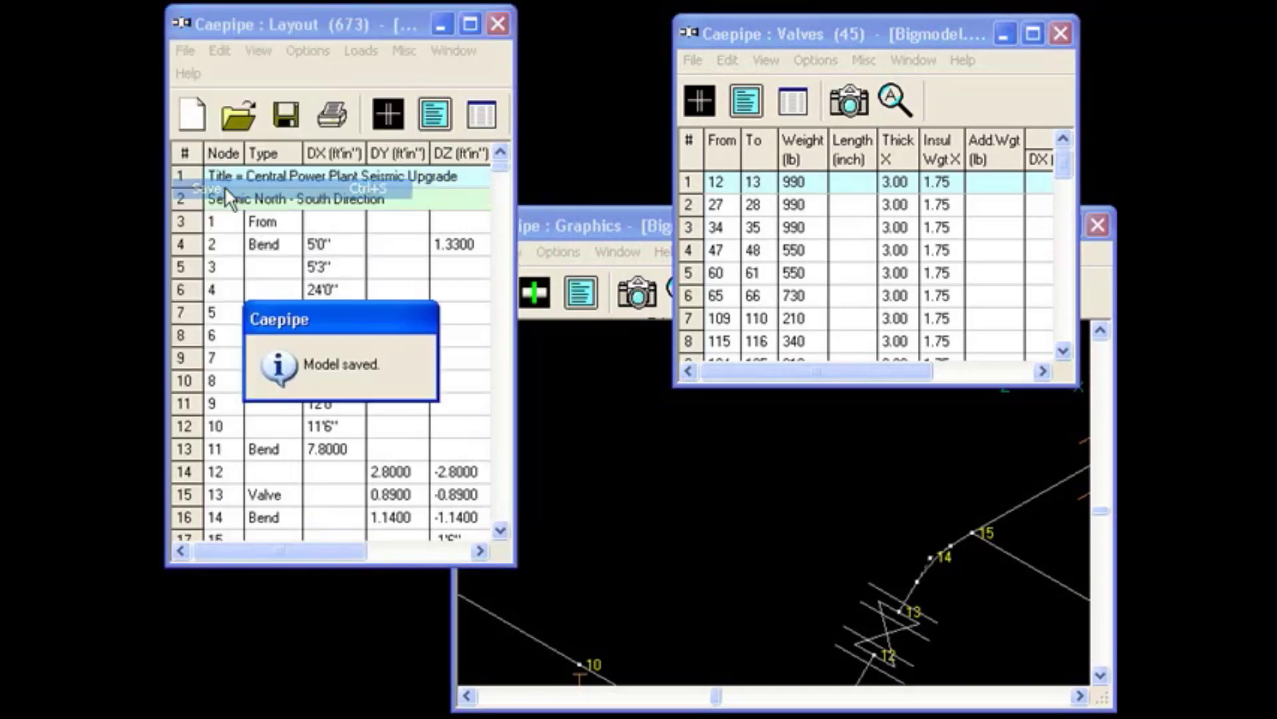
click(185, 51)
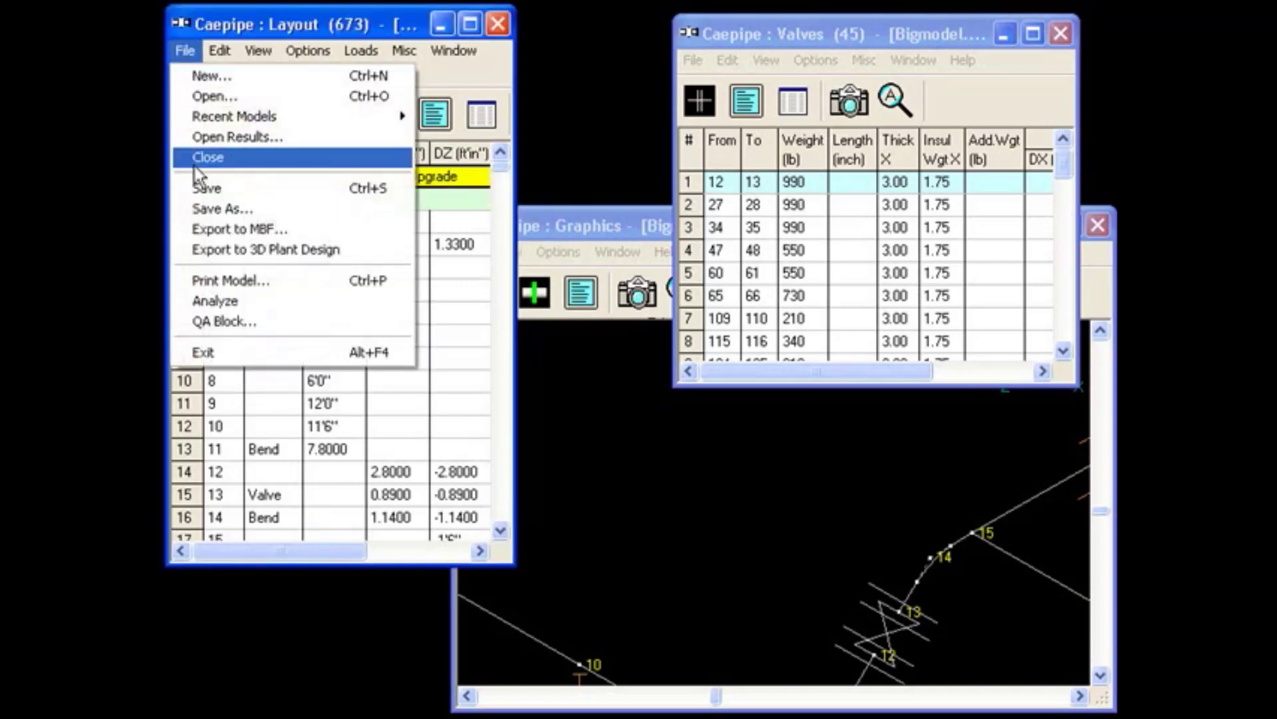
click(216, 300)
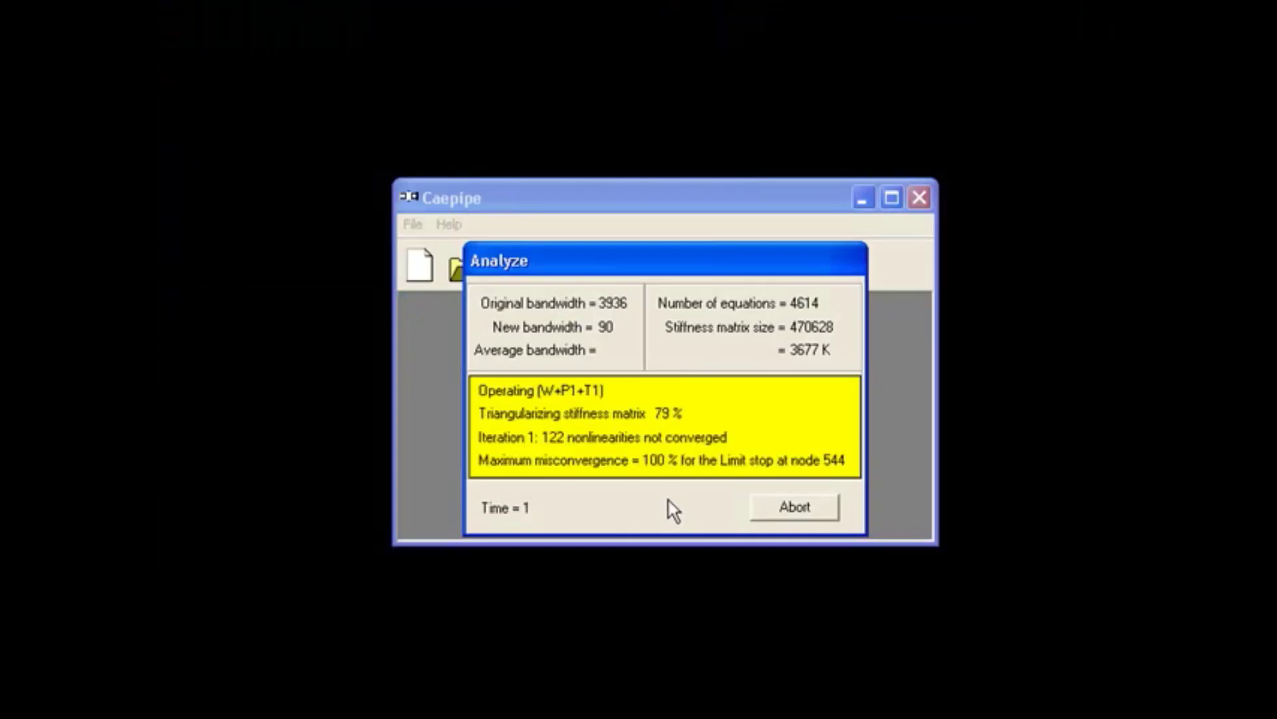